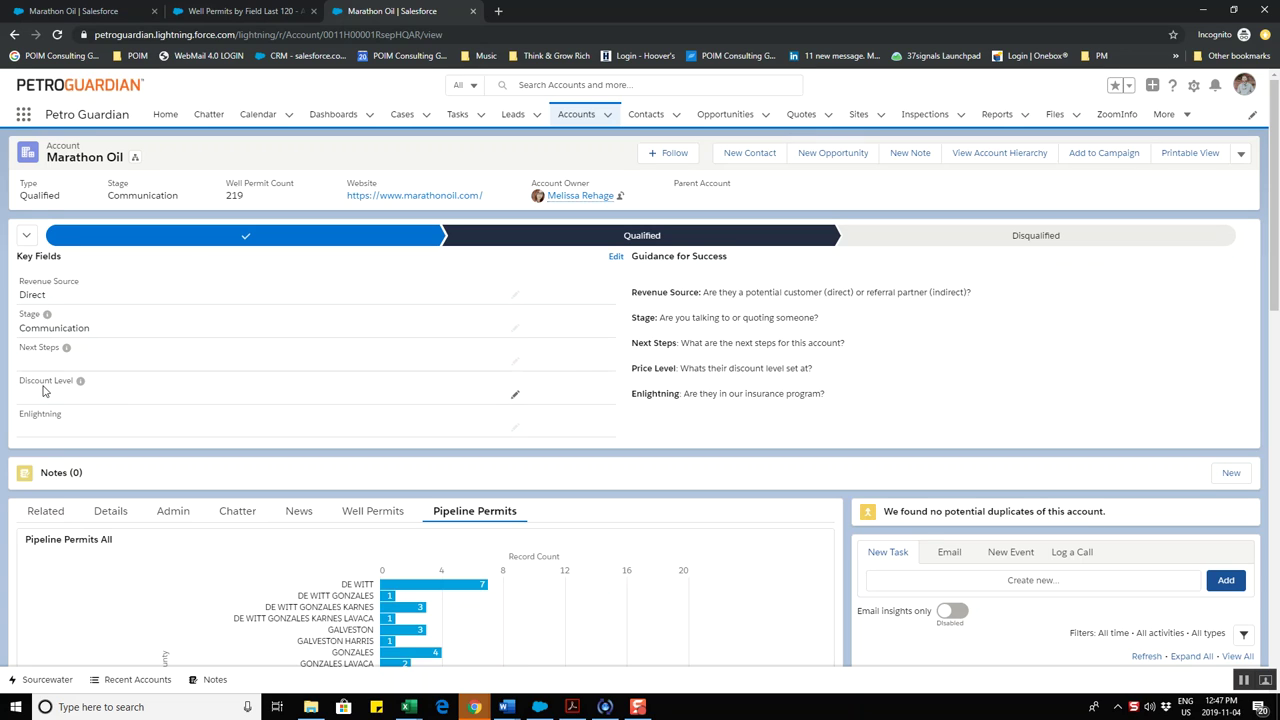
# - Open the Marathon Oil account from the Enerlead ID accounts list view and show its details
pyautogui.click(52, 14)
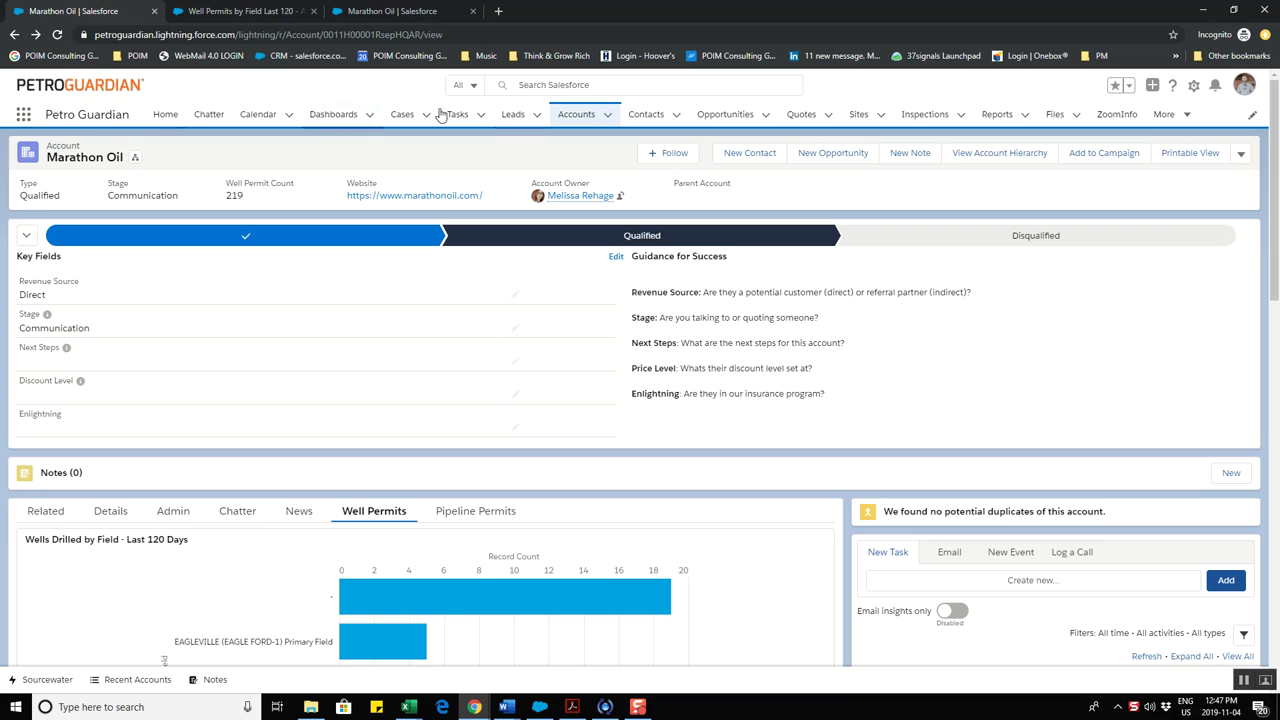
pyautogui.click(576, 116)
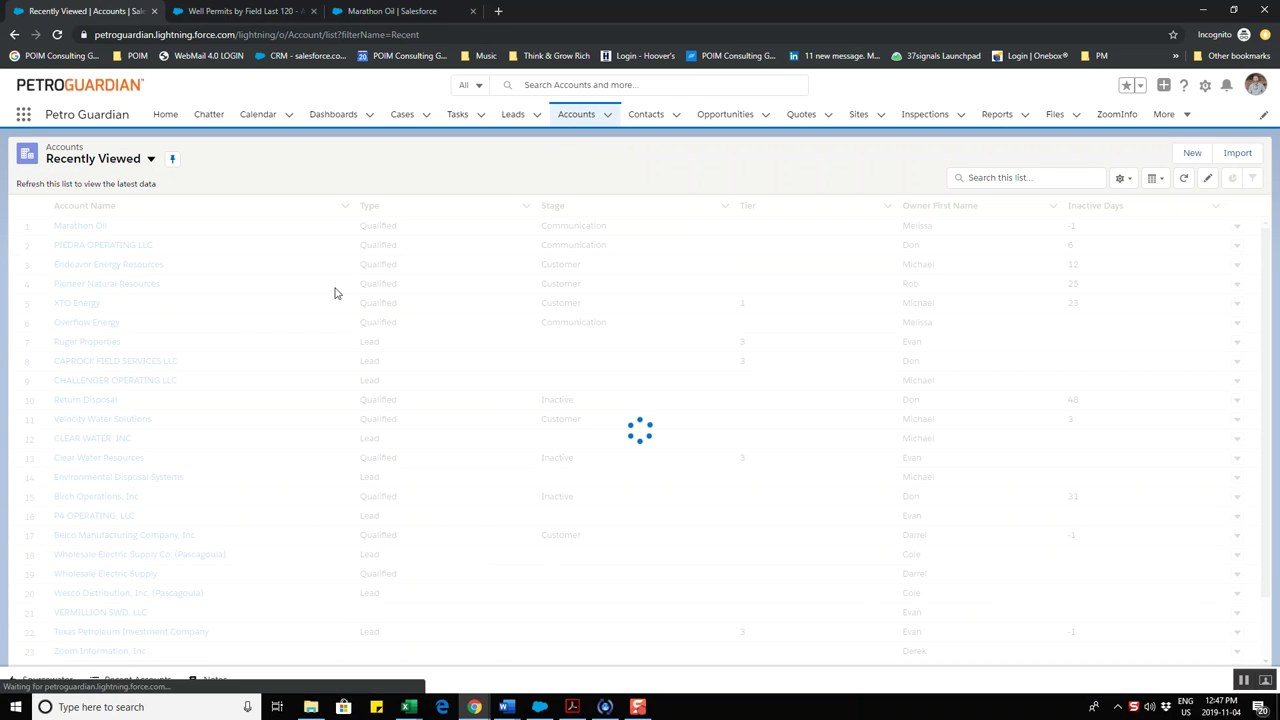
pyautogui.click(151, 159)
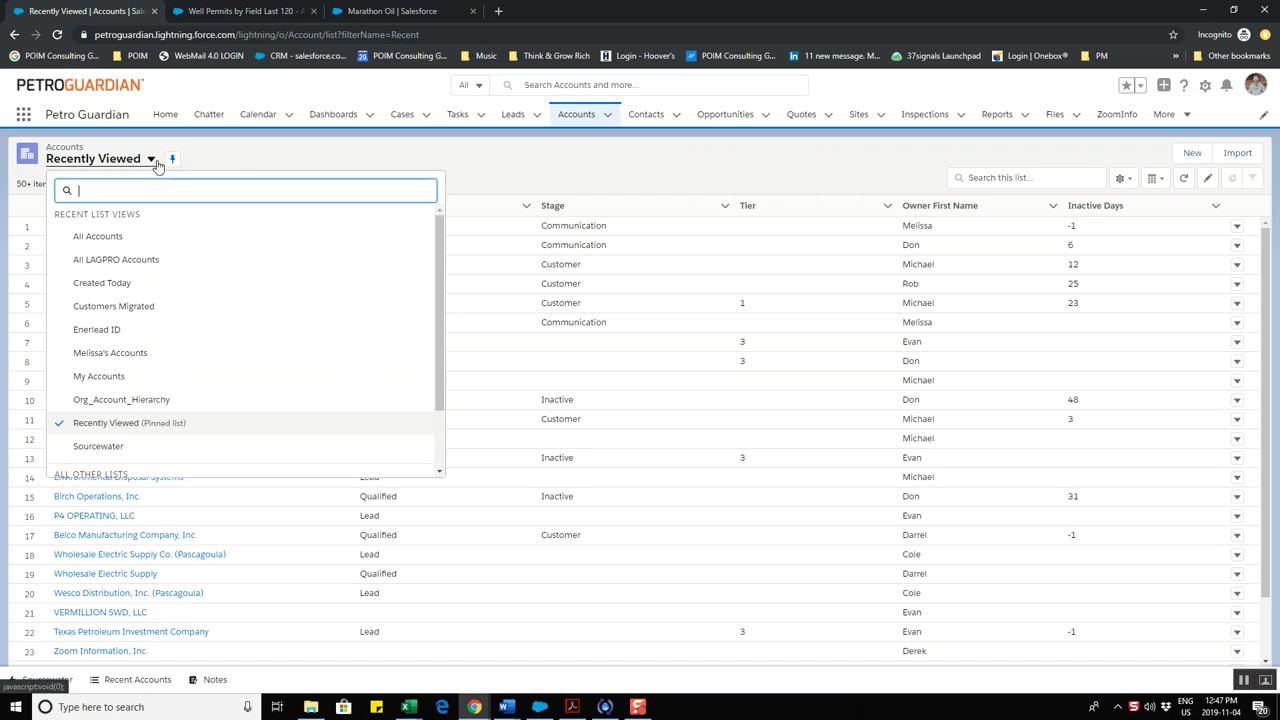
pyautogui.click(133, 336)
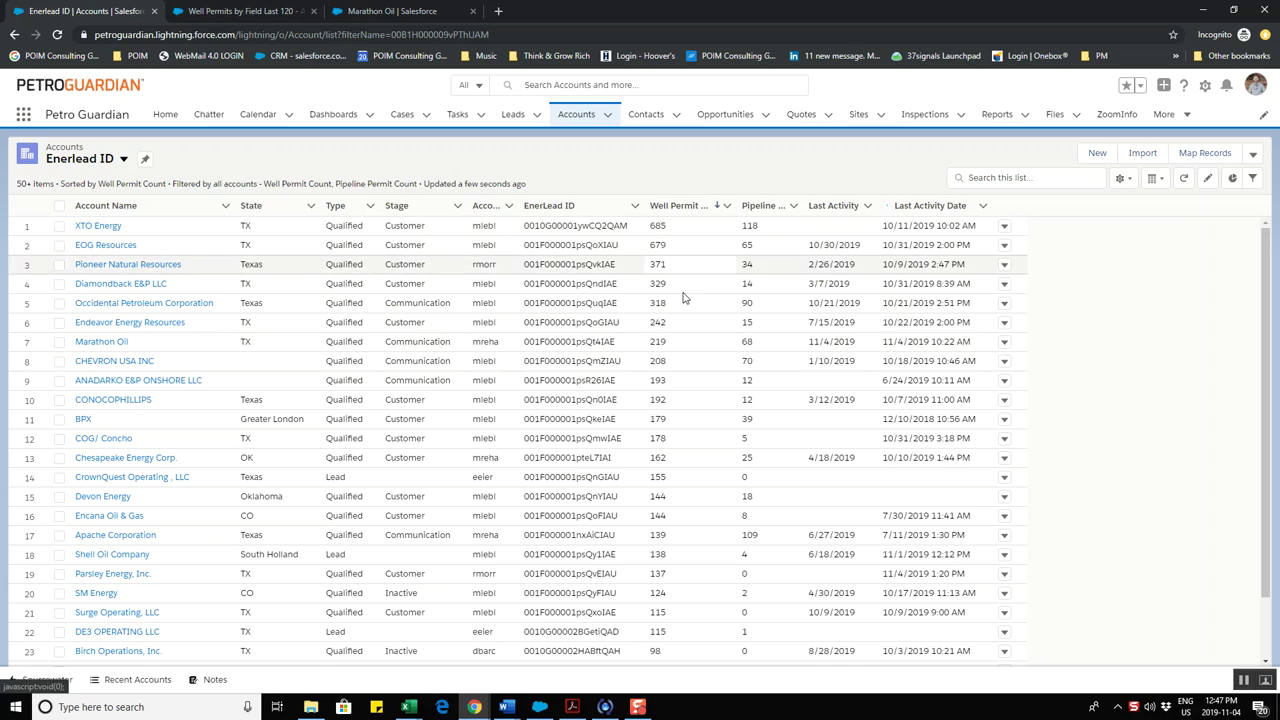
pyautogui.click(96, 343)
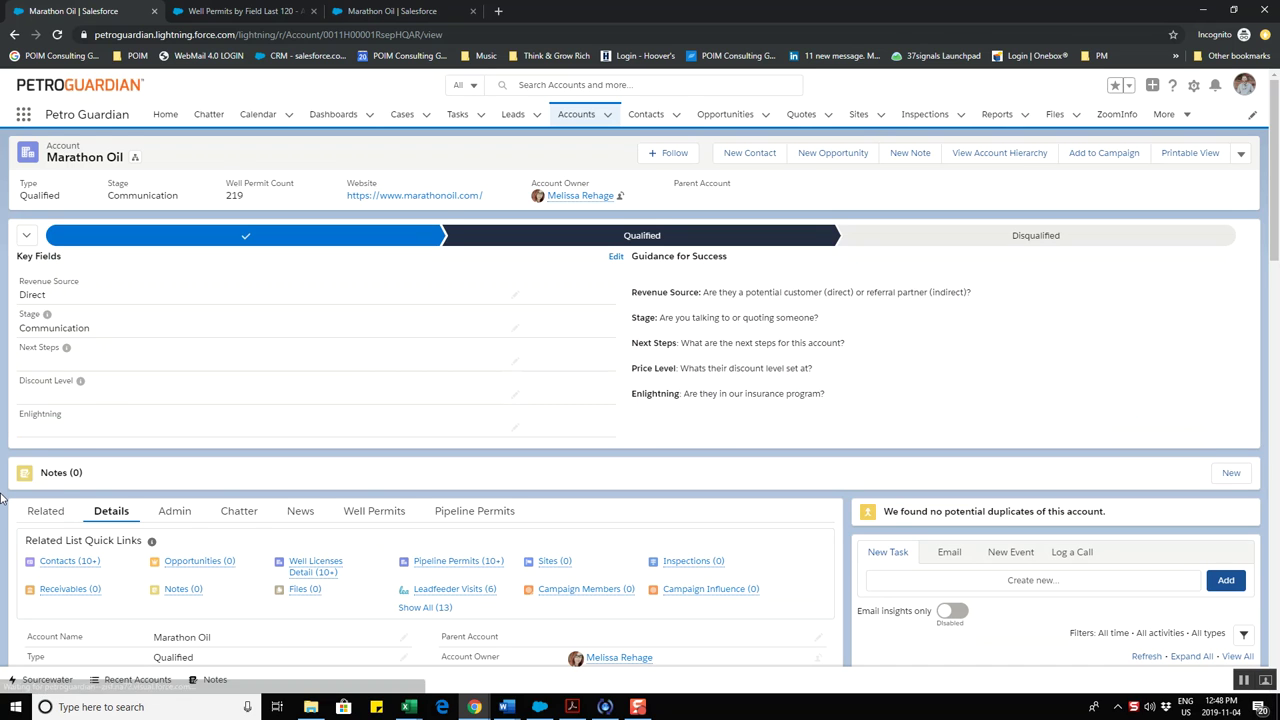
pyautogui.scroll(-3, 3, 498)
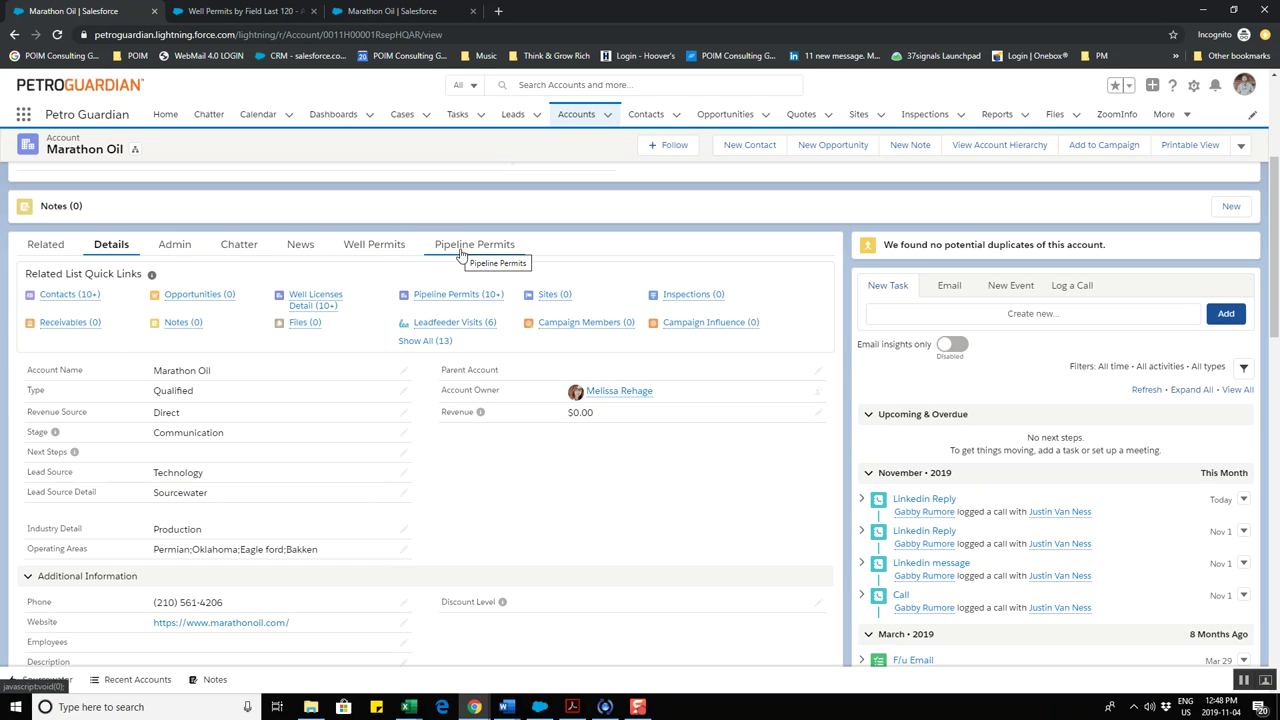
# - Examine the Well Permits by Field Last 120 - AP report, comparing fields, cities, leases, counties, and licence and activity dates
pyautogui.click(257, 12)
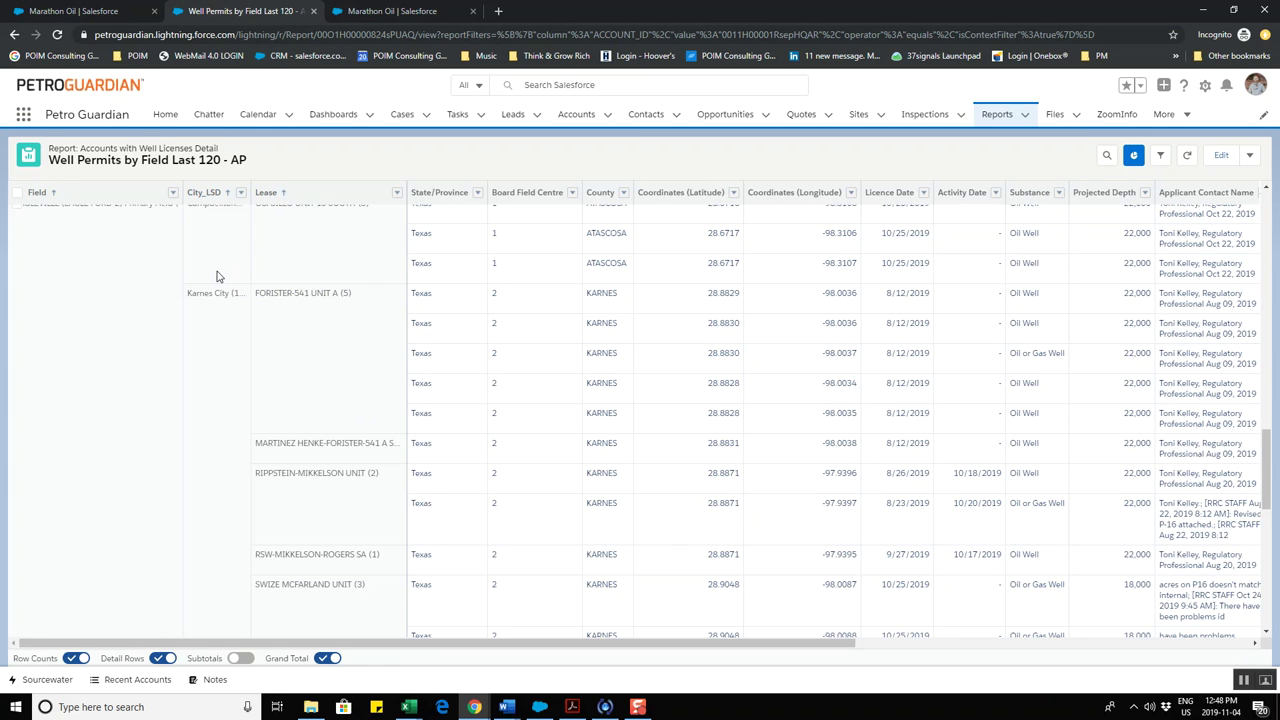
pyautogui.scroll(2, 215, 277)
pyautogui.scroll(10, 213, 277)
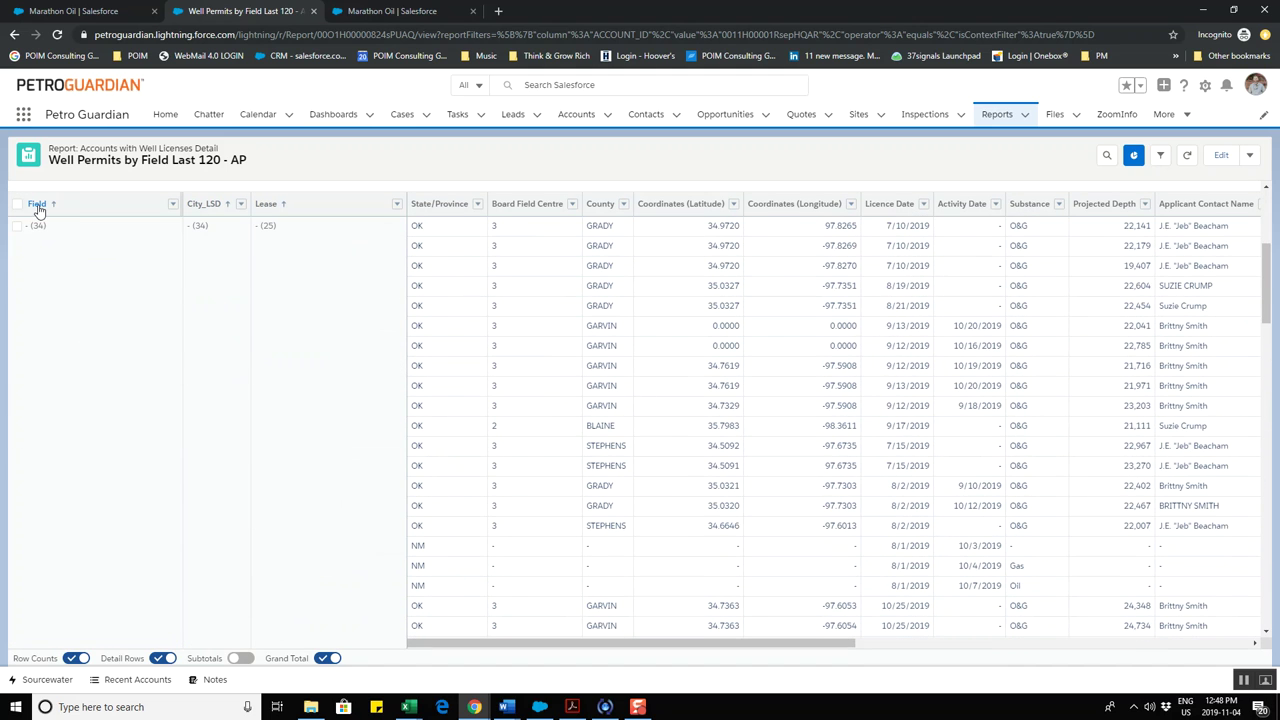
pyautogui.scroll(-5, 75, 283)
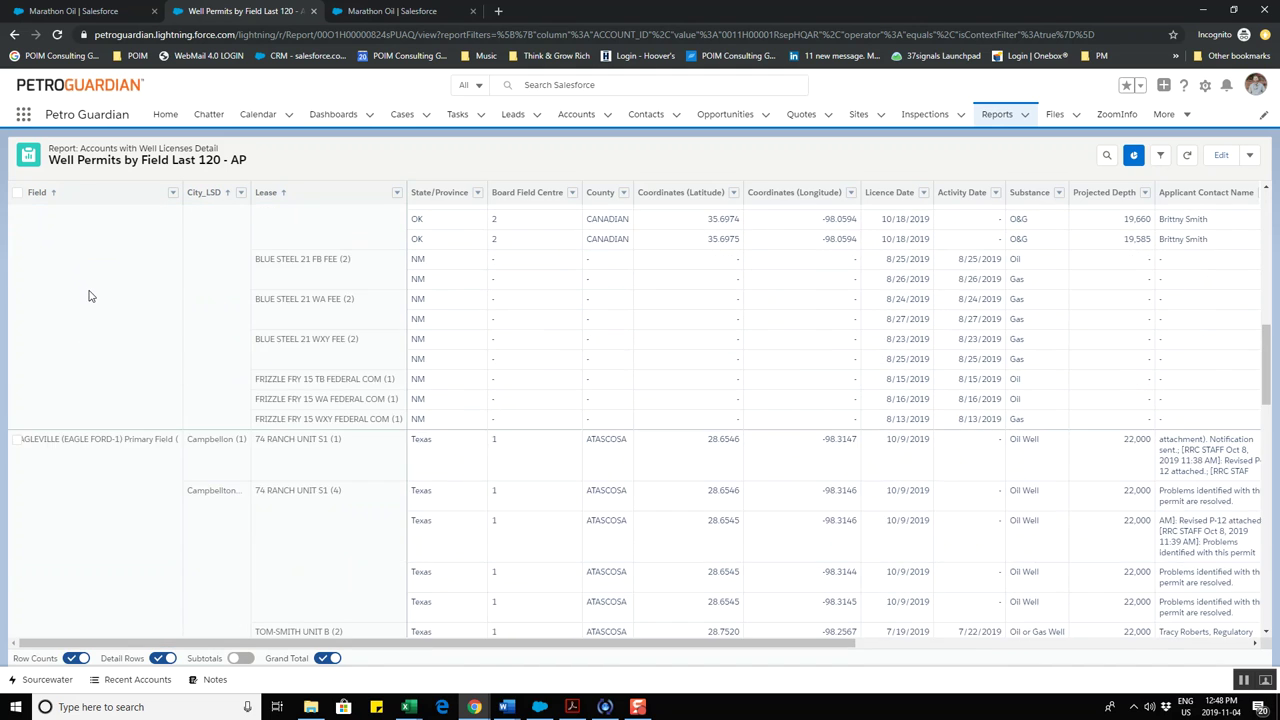
pyautogui.scroll(5, 92, 290)
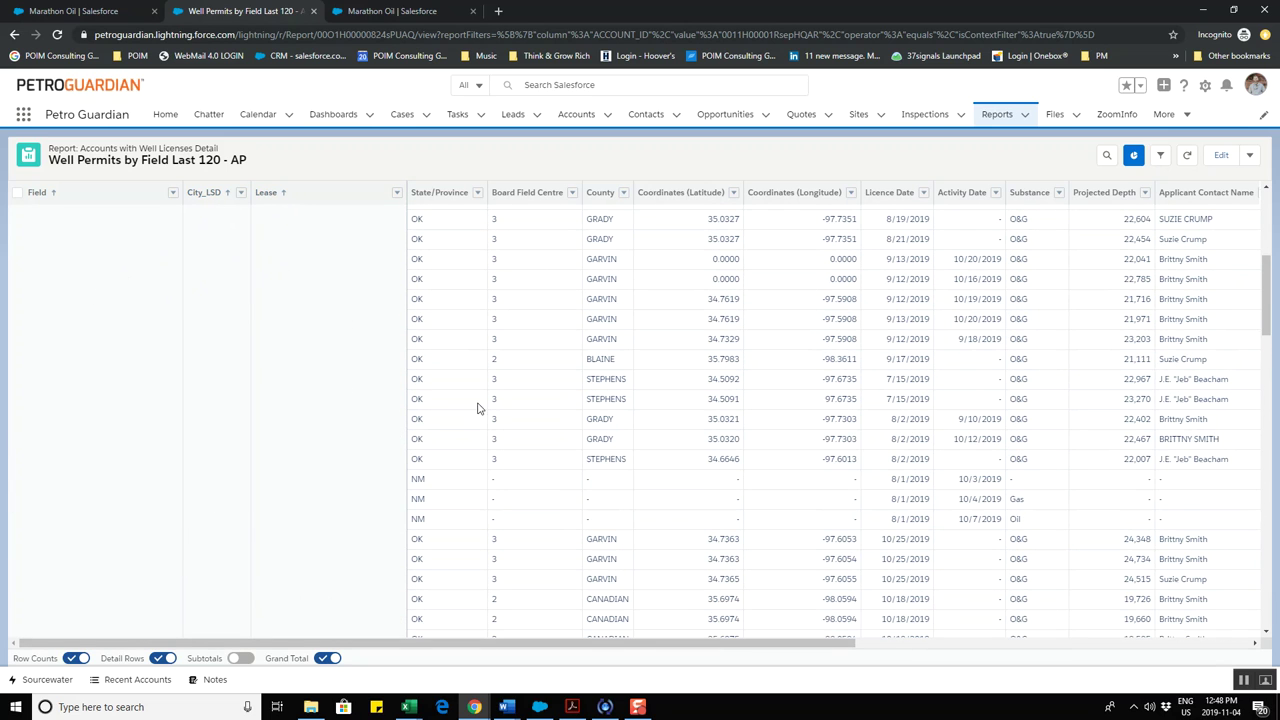
pyautogui.scroll(-2, 461, 464)
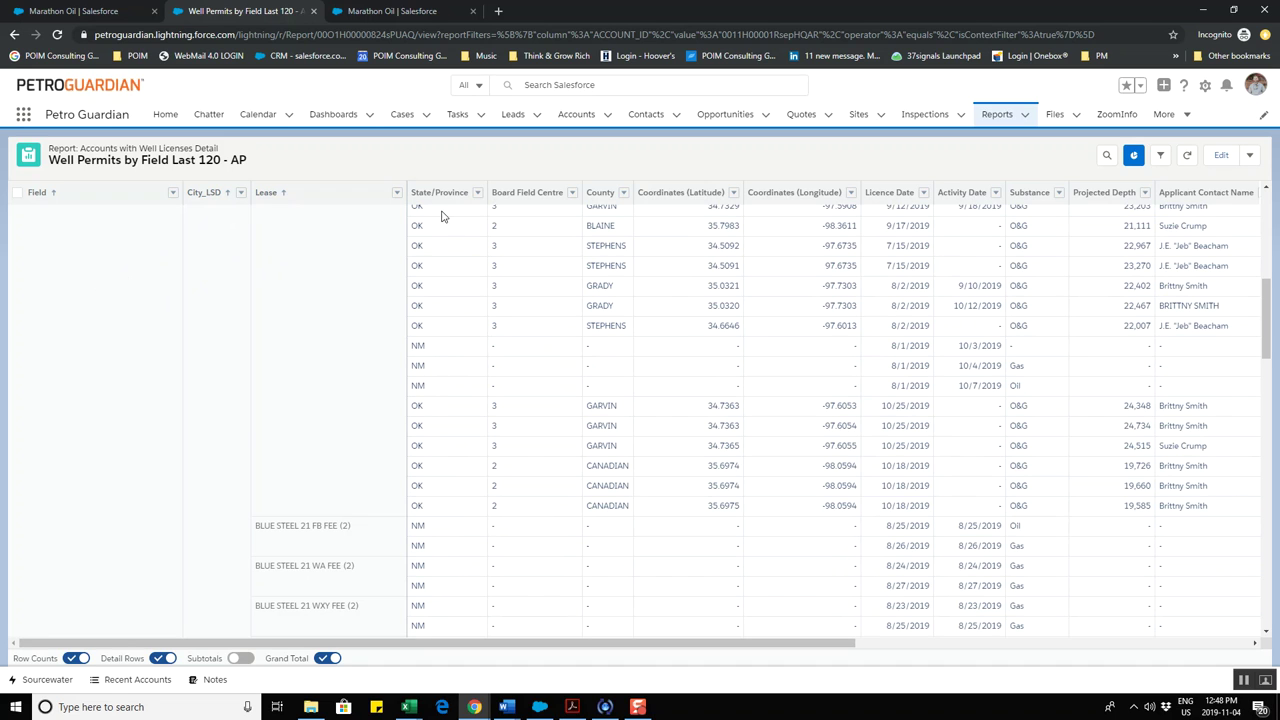
pyautogui.scroll(-2, 434, 464)
pyautogui.scroll(-2, 434, 464)
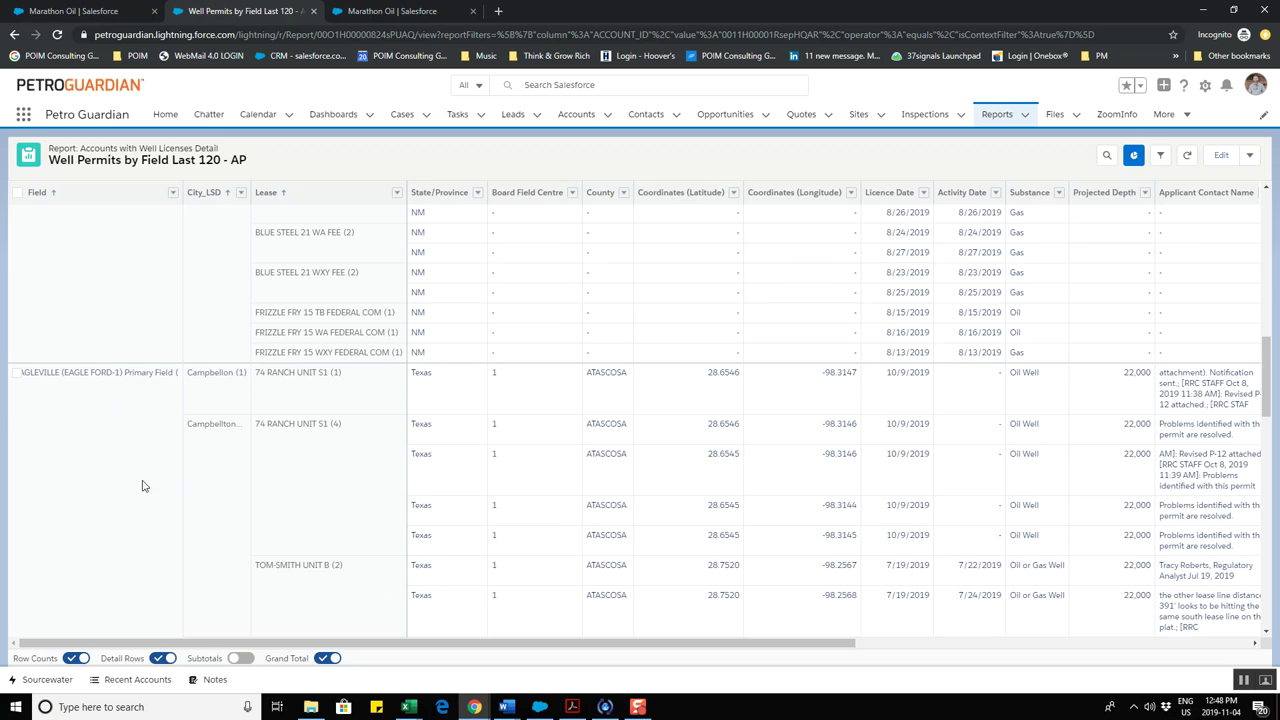
pyautogui.scroll(-1, 190, 430)
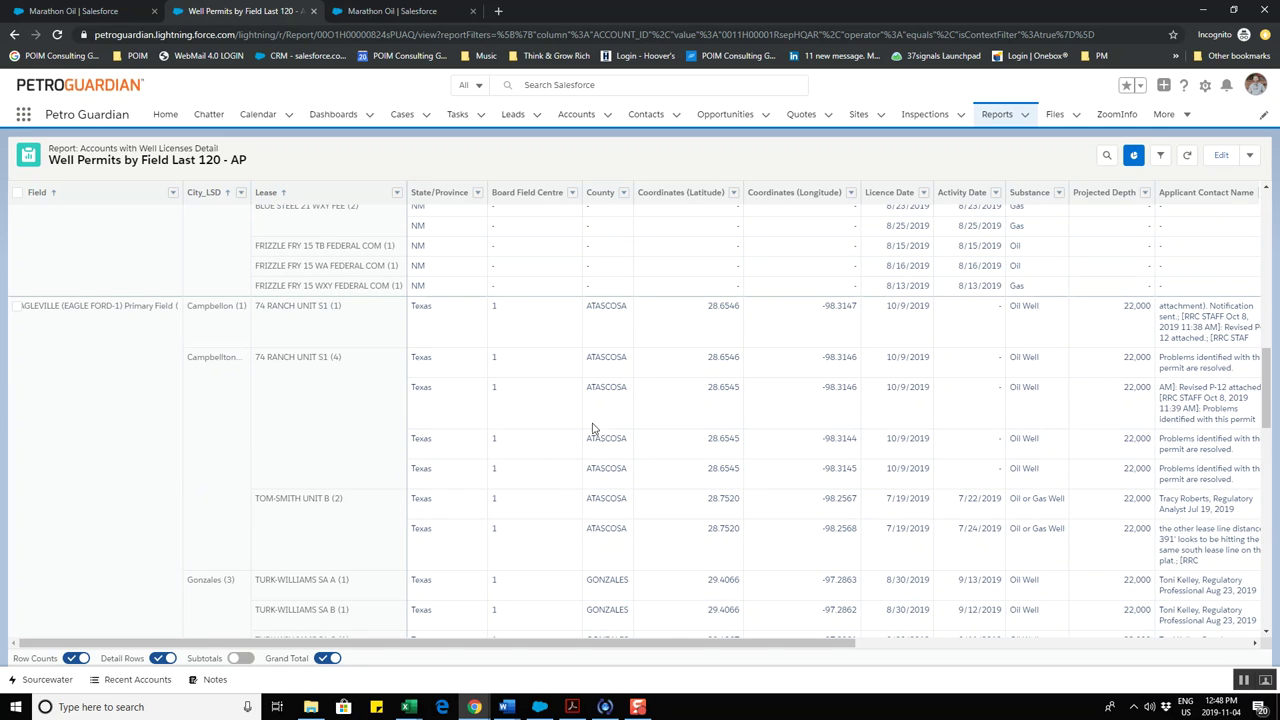
pyautogui.scroll(-1, 220, 505)
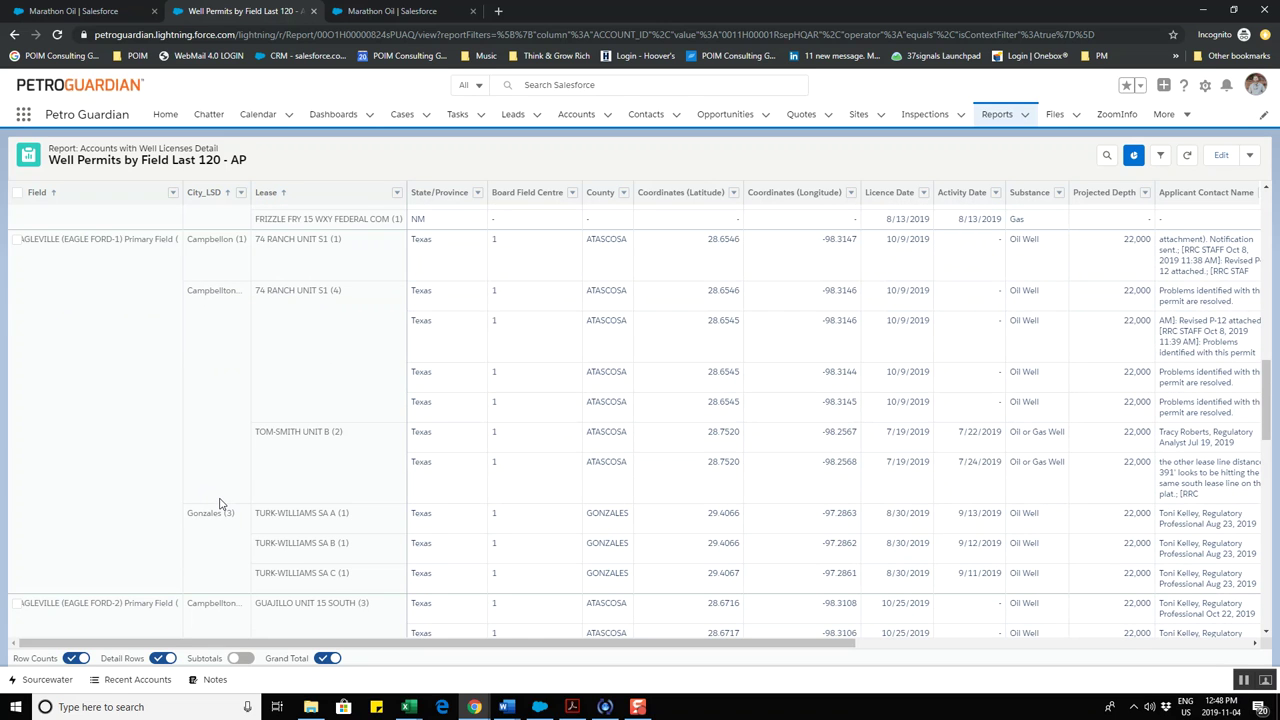
pyautogui.scroll(-4, 87, 500)
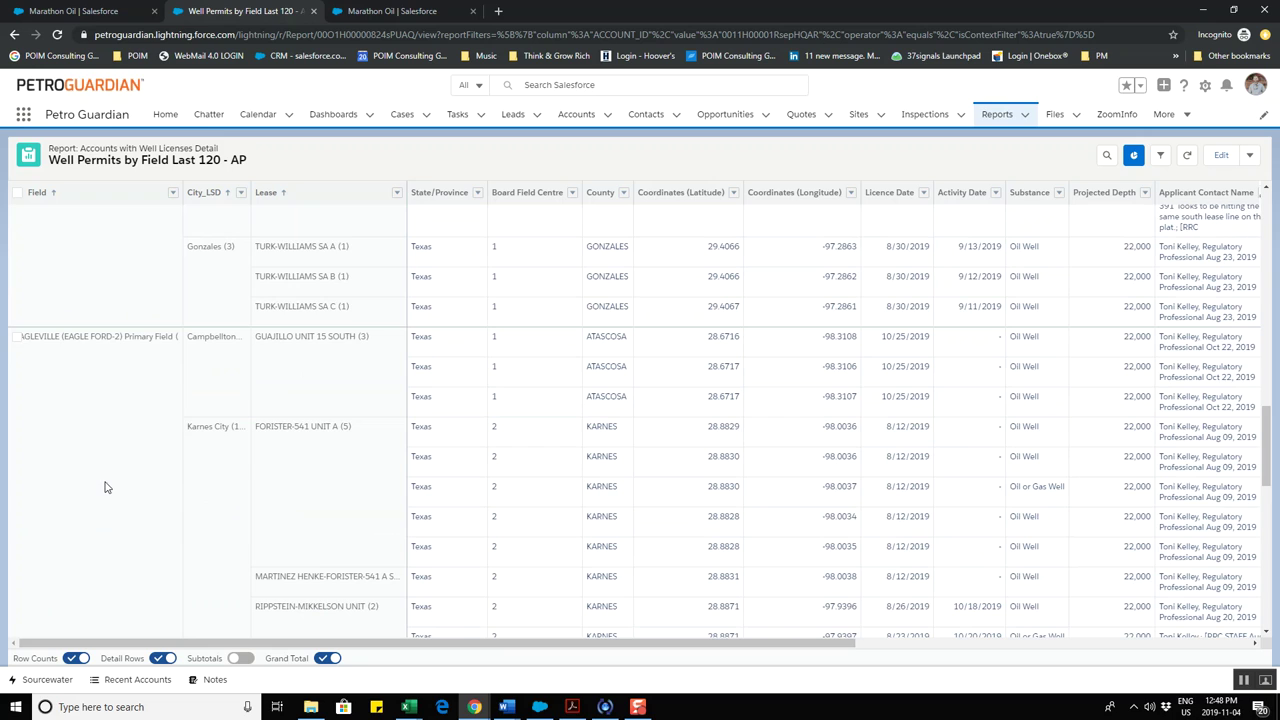
pyautogui.scroll(-2, 107, 487)
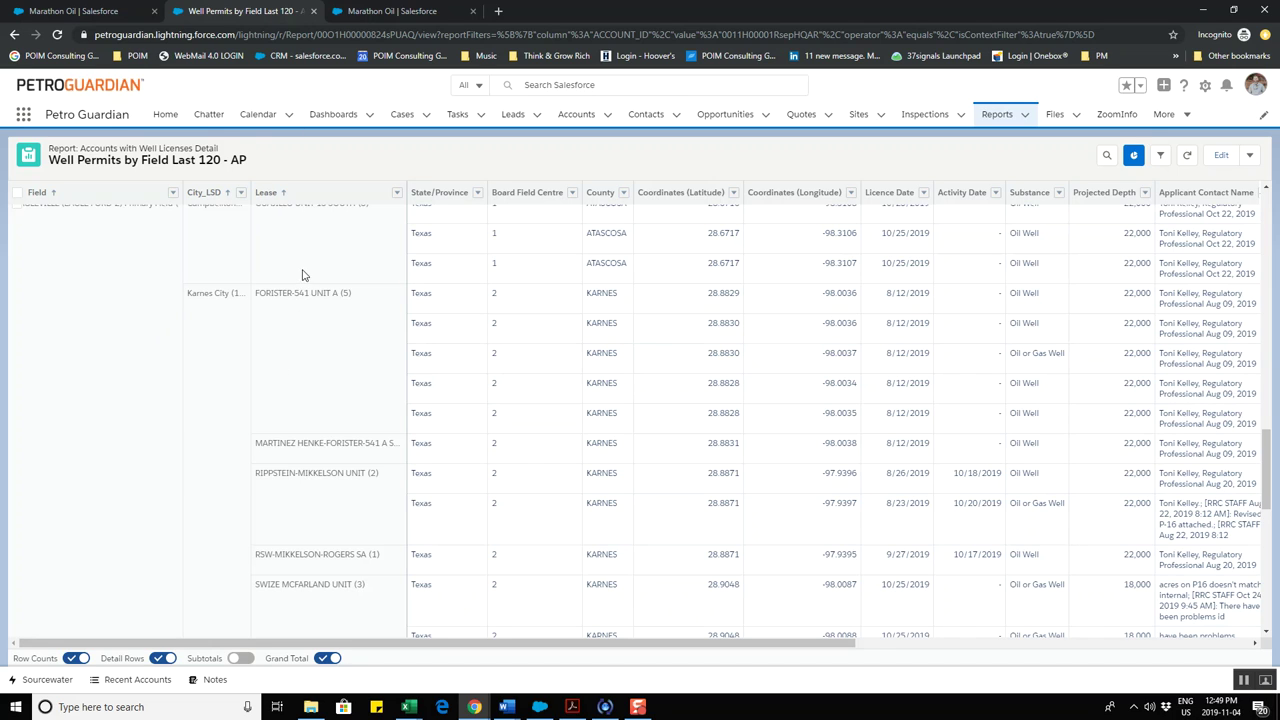
# - Review the Pipeline Permits All chart on the Marathon Oil account, focusing on Karnes county
pyautogui.click(383, 13)
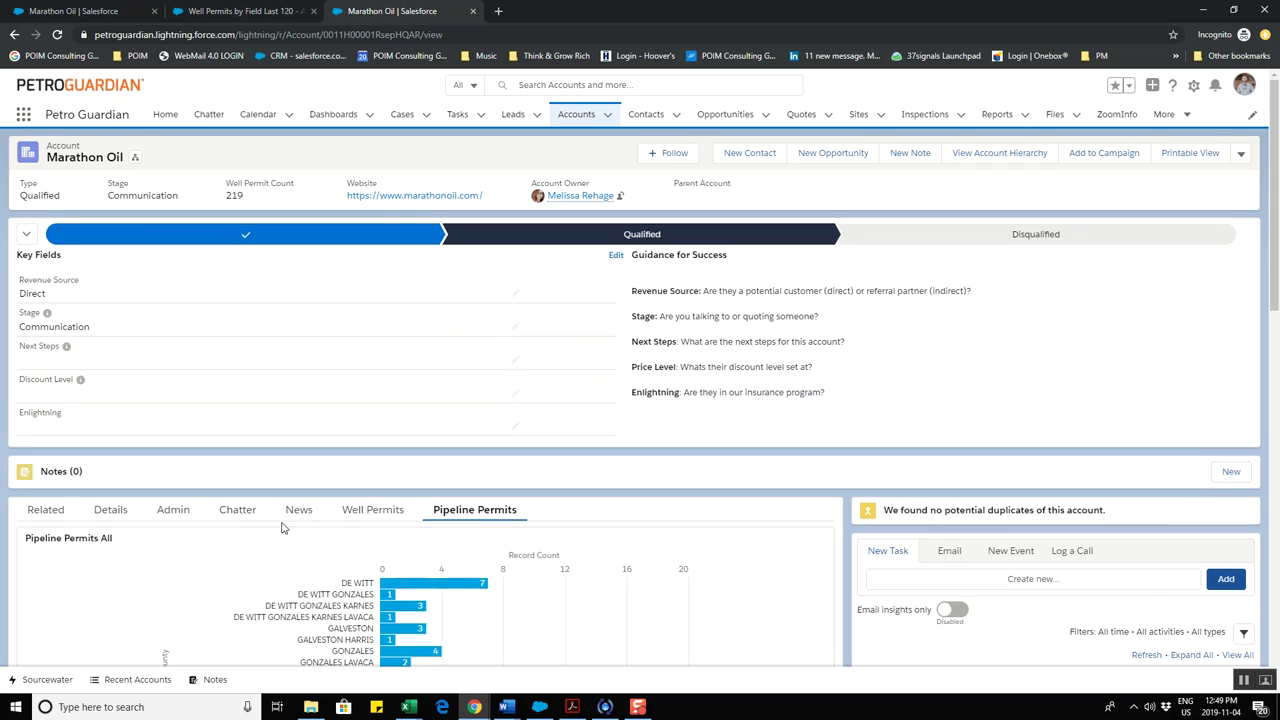
pyautogui.scroll(-2, 300, 520)
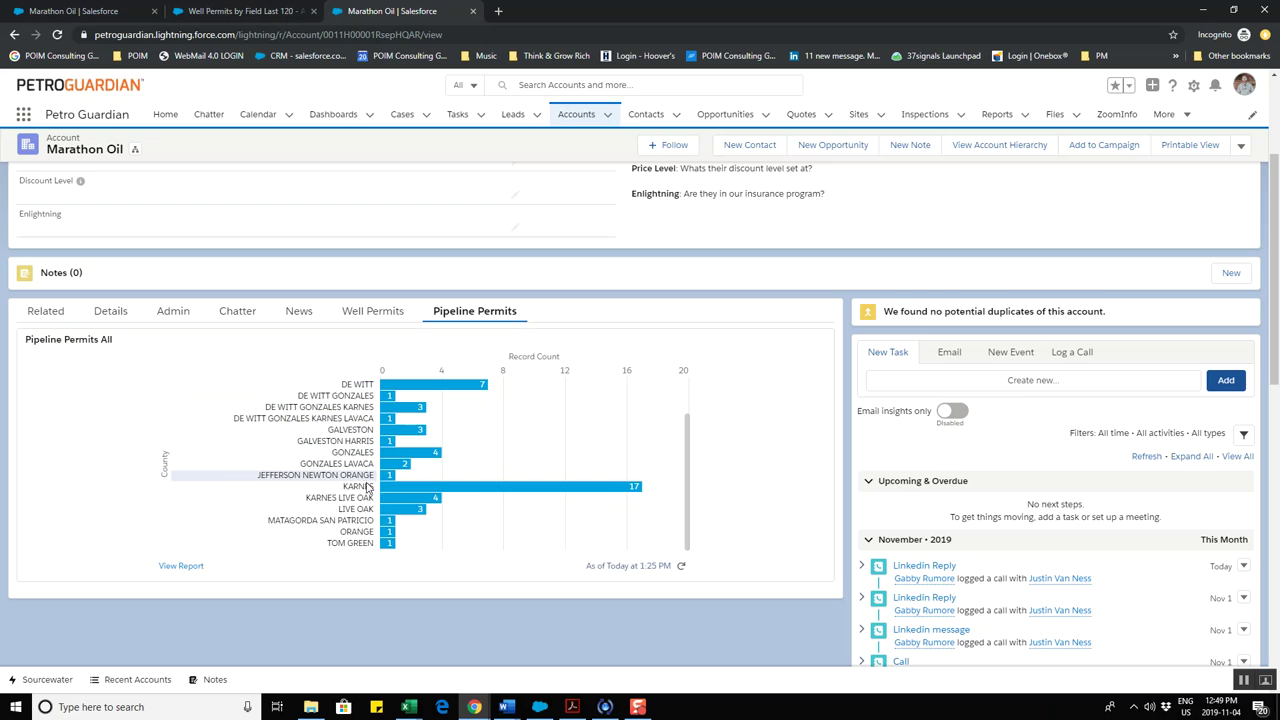
pyautogui.moveTo(539, 490)
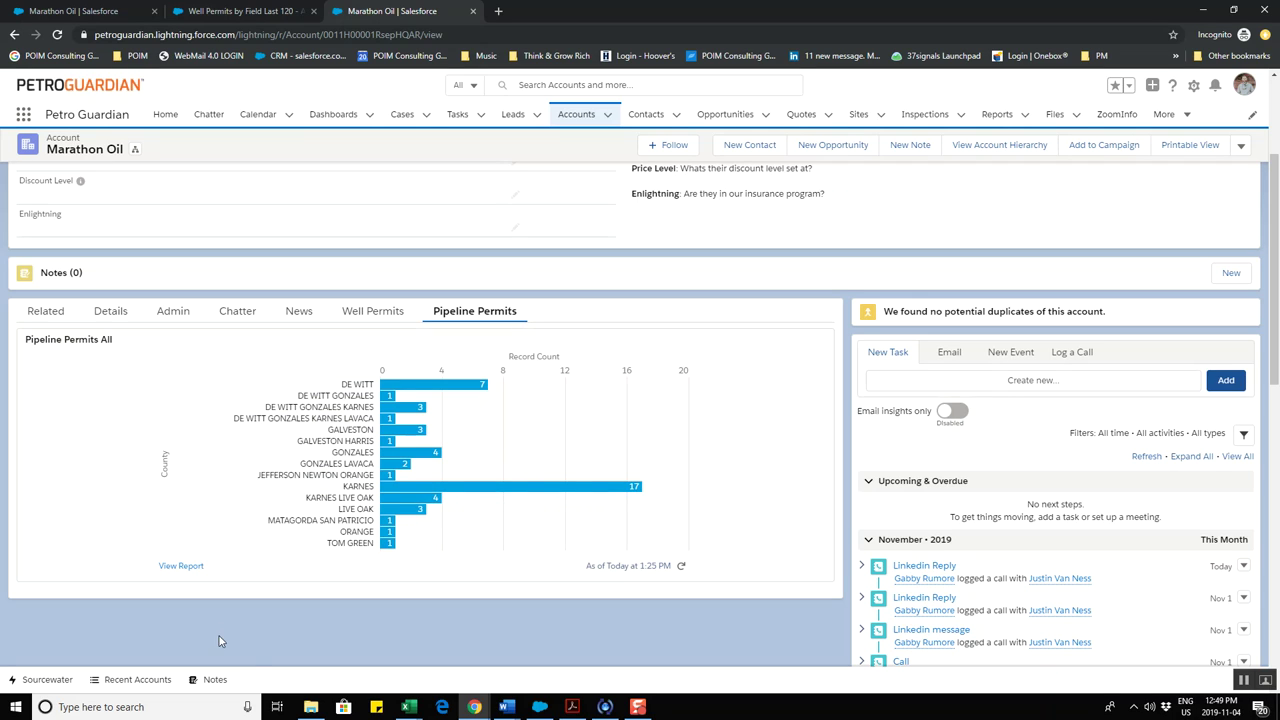
# - Switch to the POIM Salesforce window's satellite map and locate the marked Texas well licenses west of road 1353
pyautogui.moveTo(474, 707)
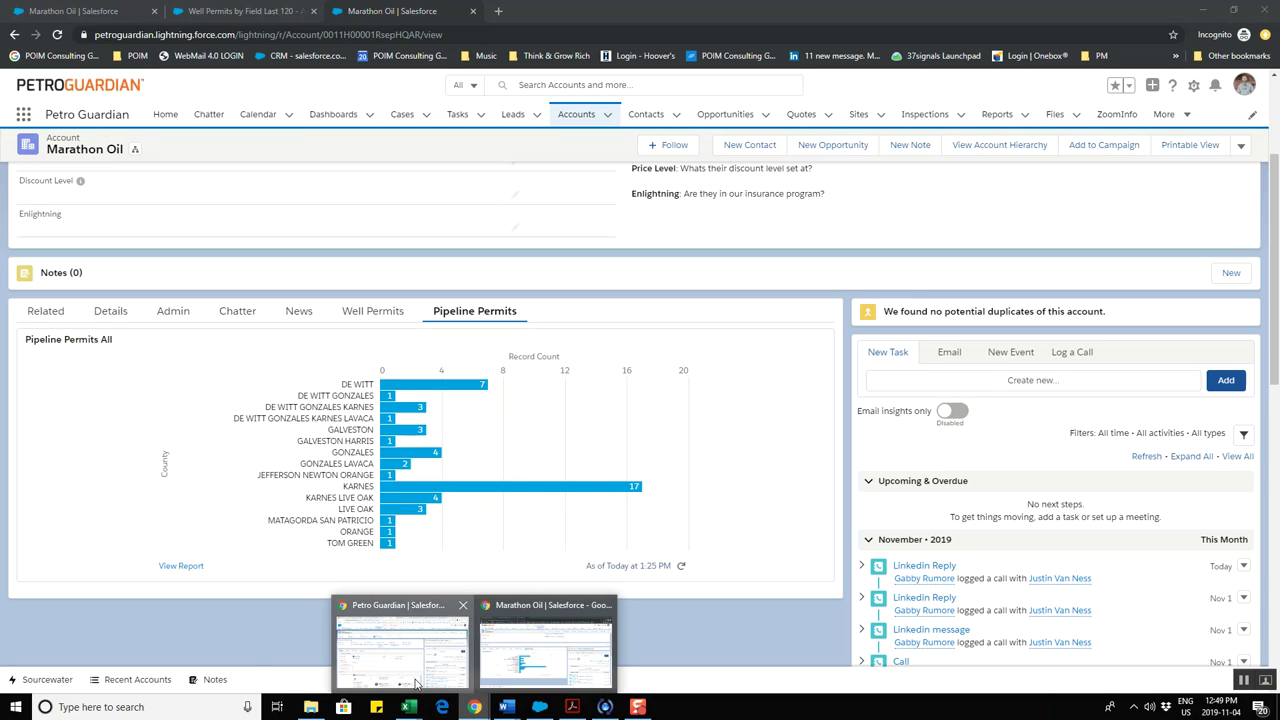
pyautogui.click(415, 680)
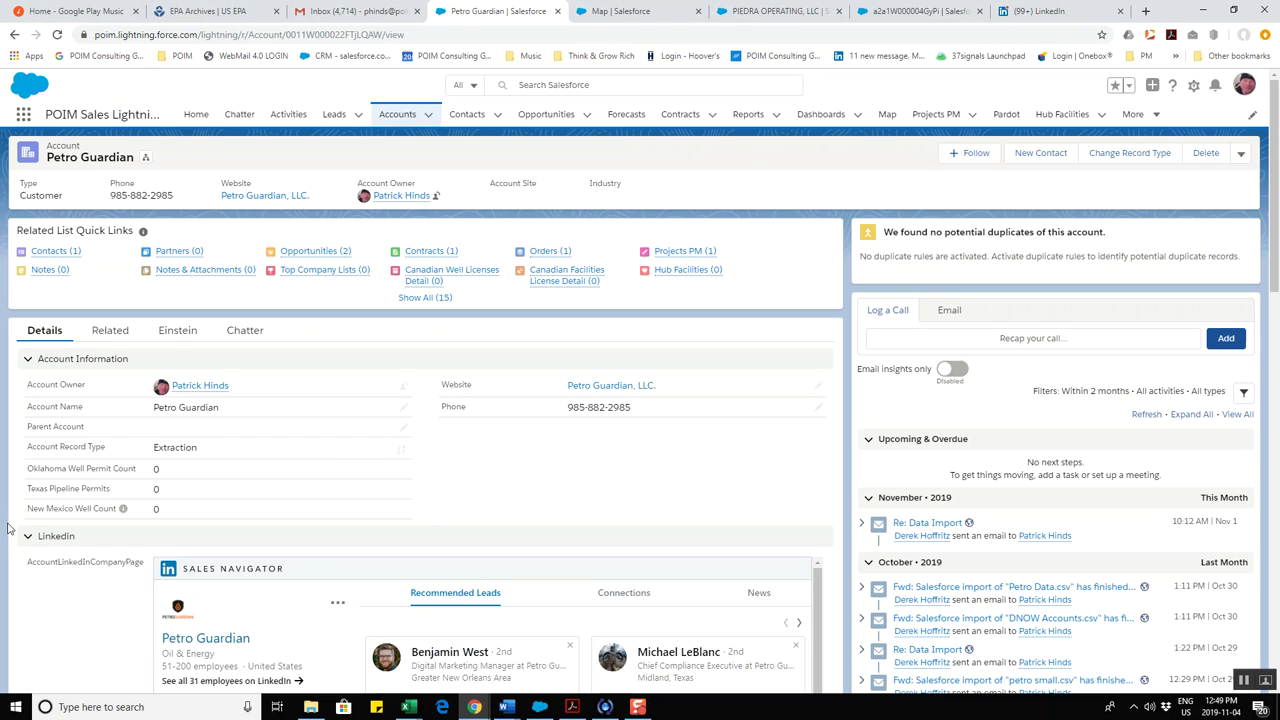
pyautogui.click(630, 12)
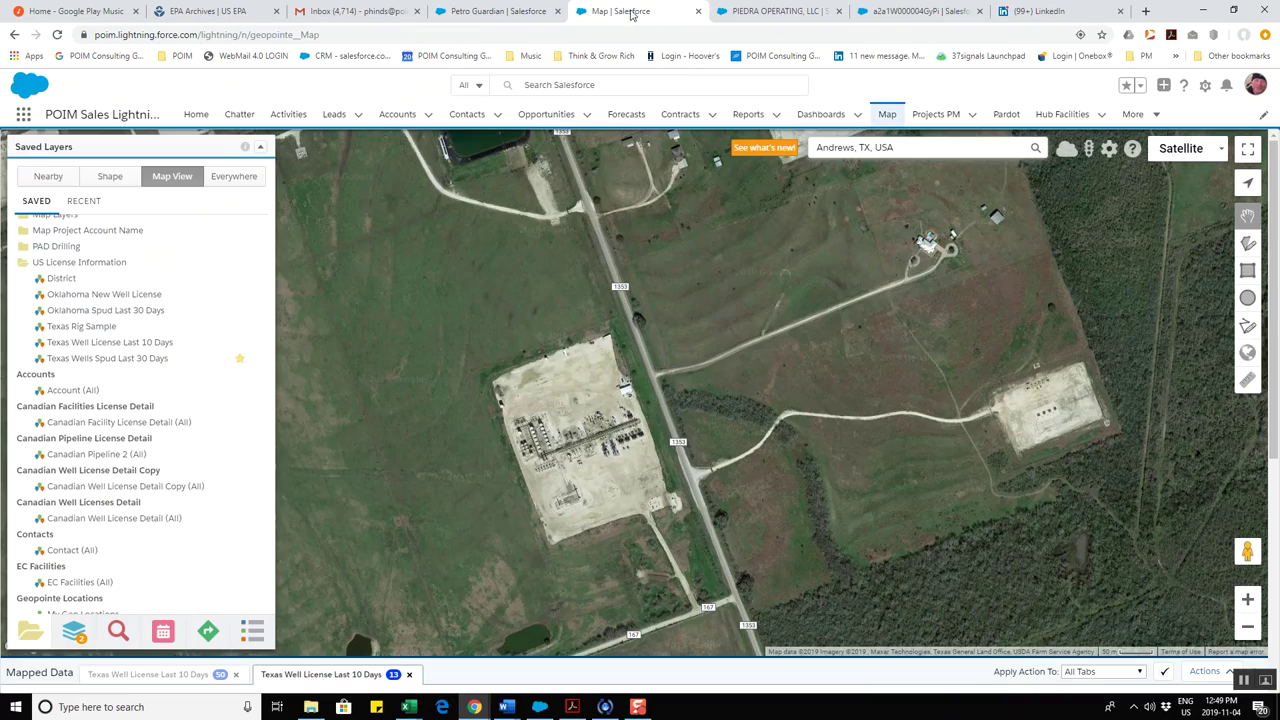
pyautogui.click(1247, 626)
pyautogui.click(1247, 626)
pyautogui.moveTo(487, 389); pyautogui.dragTo(529, 402)
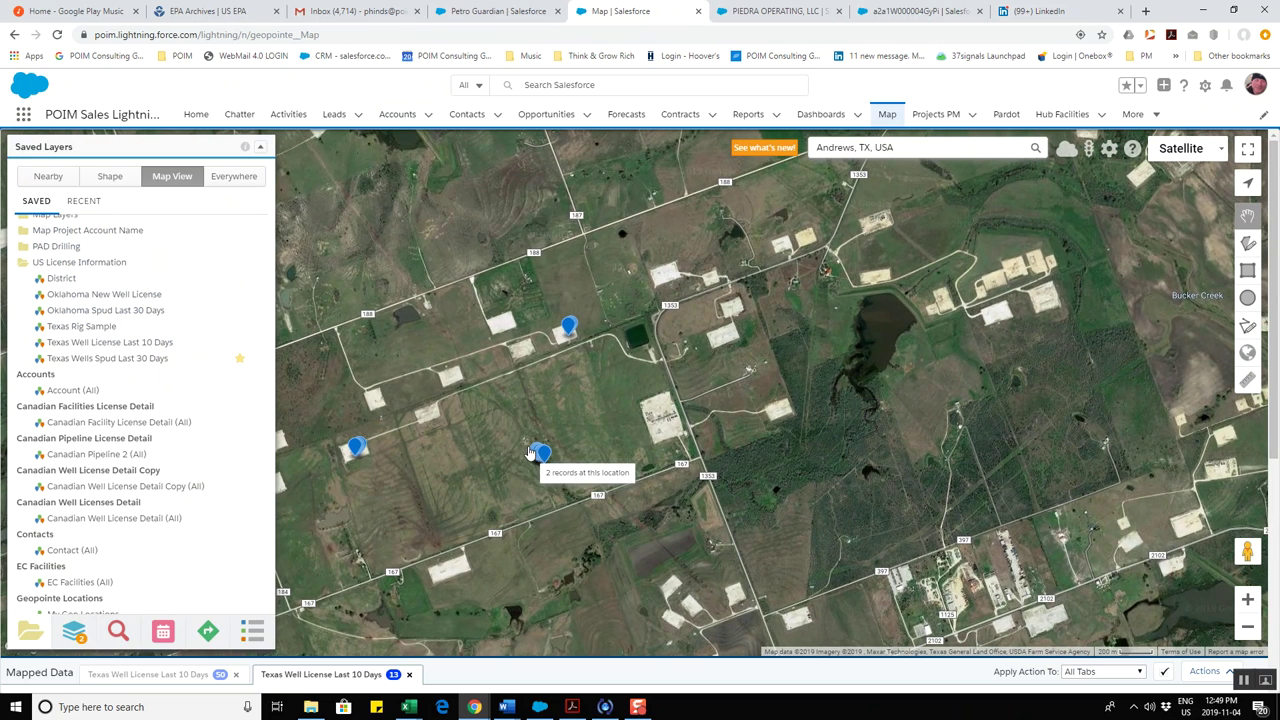
pyautogui.moveTo(452, 438); pyautogui.dragTo(505, 462)
# - Inspect the well pads and the cleared line across the fields near the marked licenses at close range
pyautogui.click(1248, 601)
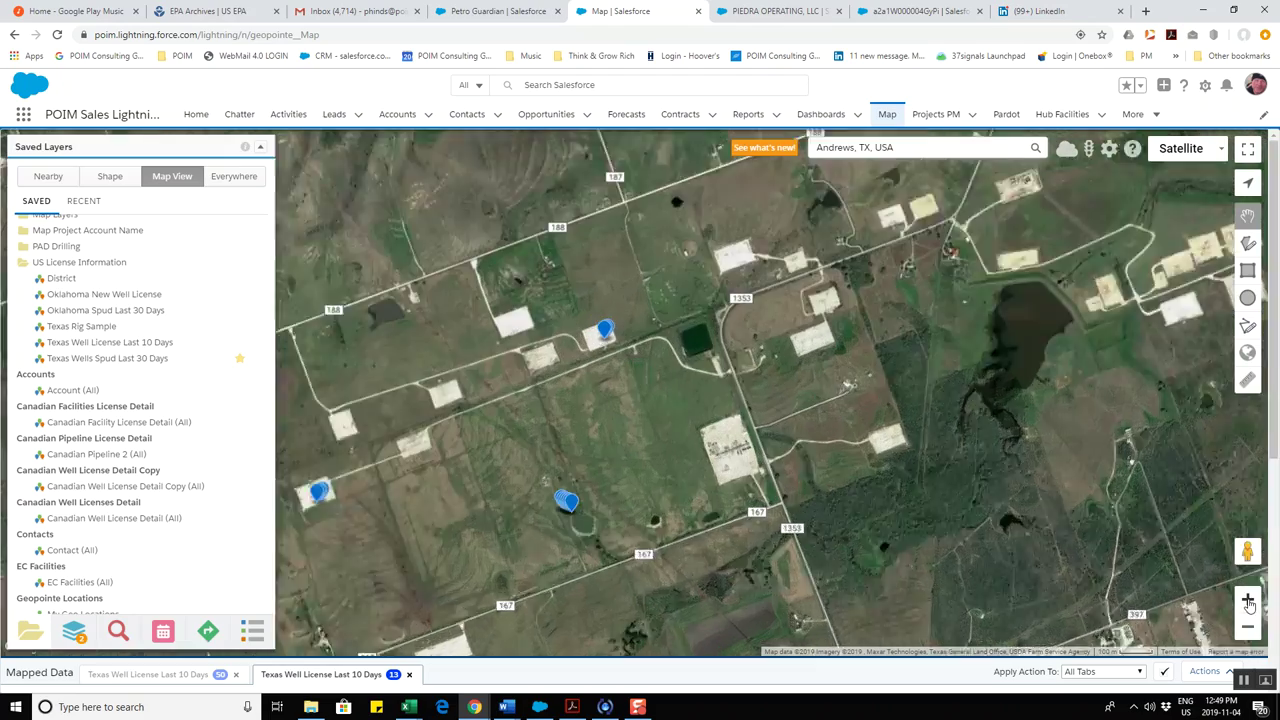
pyautogui.click(1248, 601)
pyautogui.moveTo(591, 486); pyautogui.dragTo(901, 556)
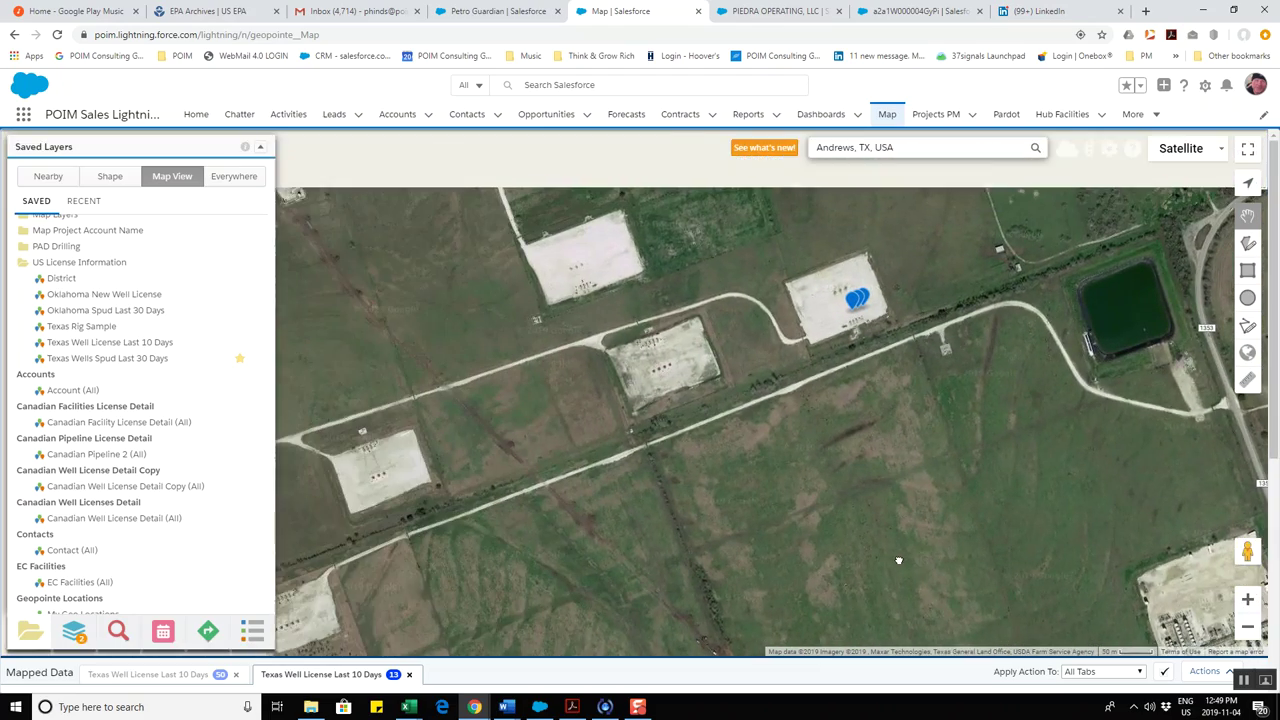
pyautogui.moveTo(458, 486); pyautogui.dragTo(677, 378)
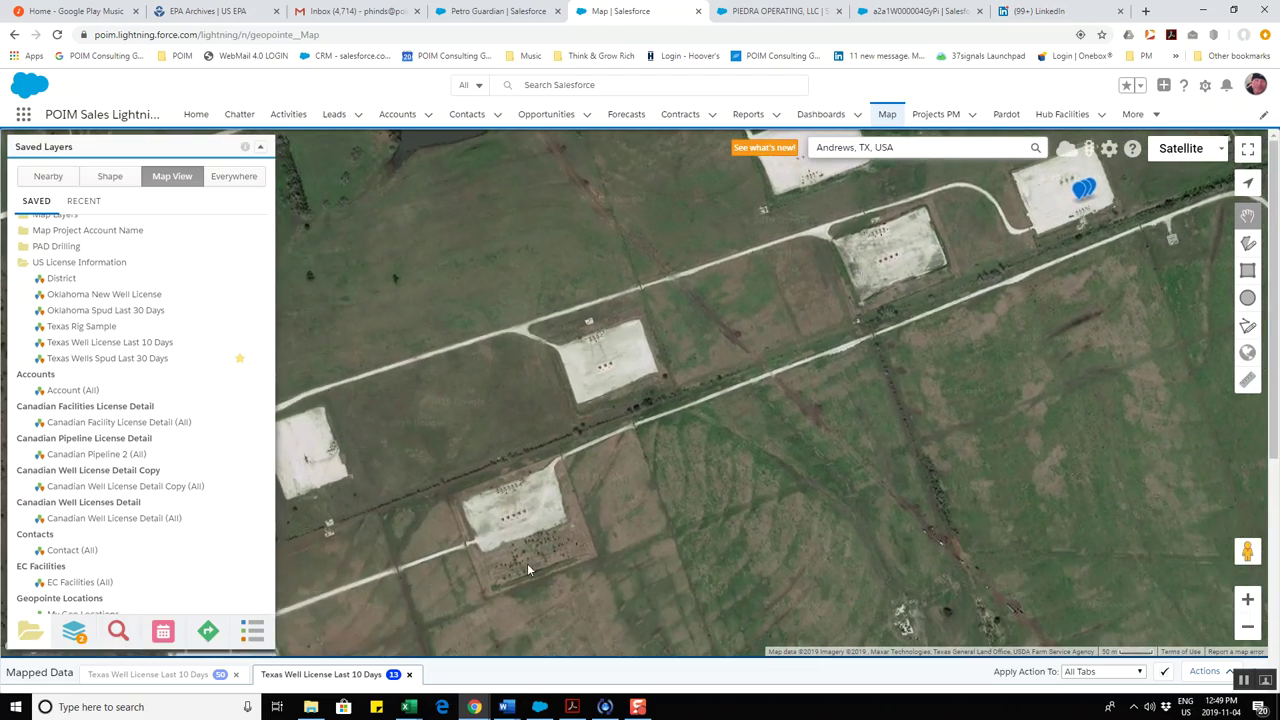
pyautogui.click(1248, 600)
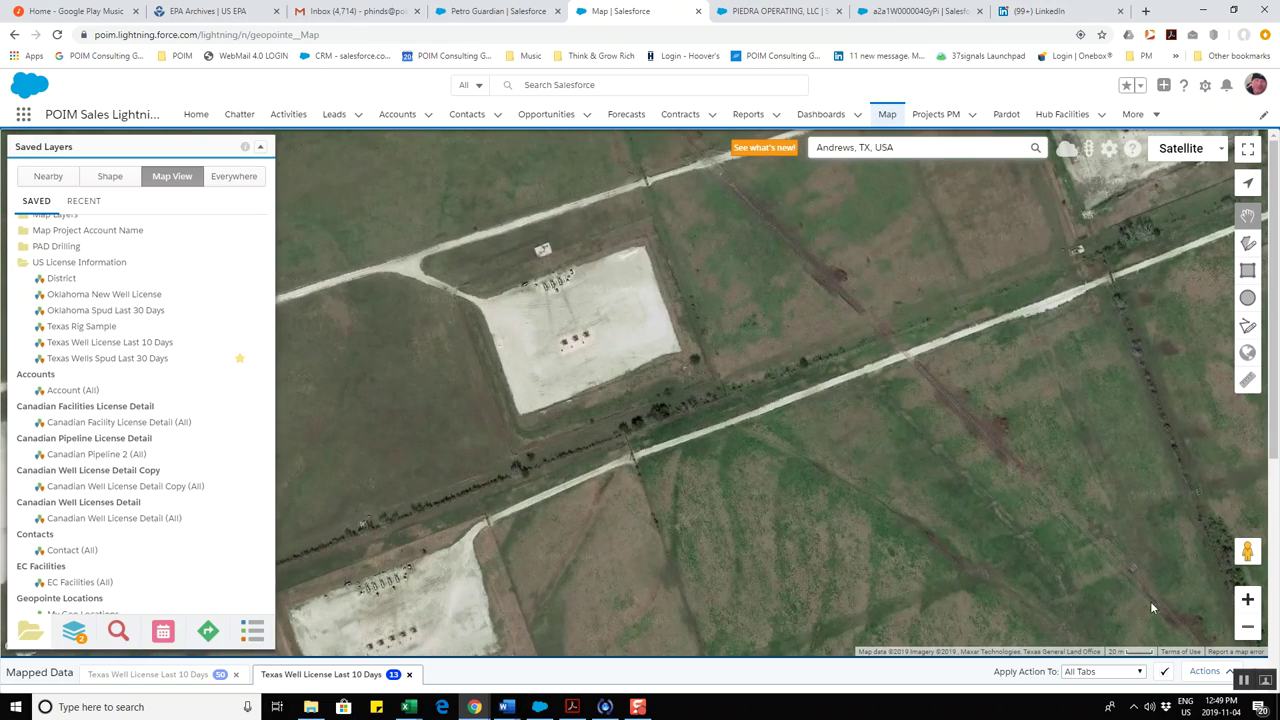
pyautogui.moveTo(778, 525); pyautogui.dragTo(700, 480)
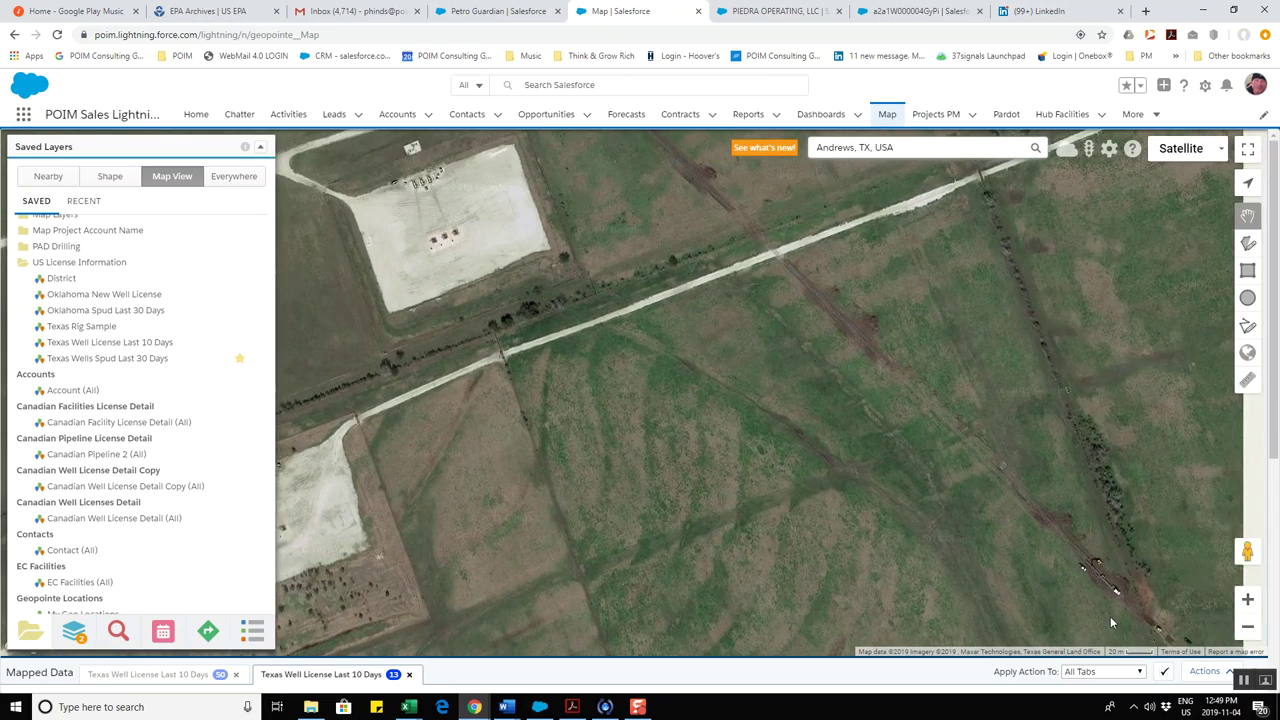
# - Inspect the large facility site beside road 1353, east of the marked well licenses, at close range
pyautogui.click(1248, 628)
pyautogui.click(1248, 628)
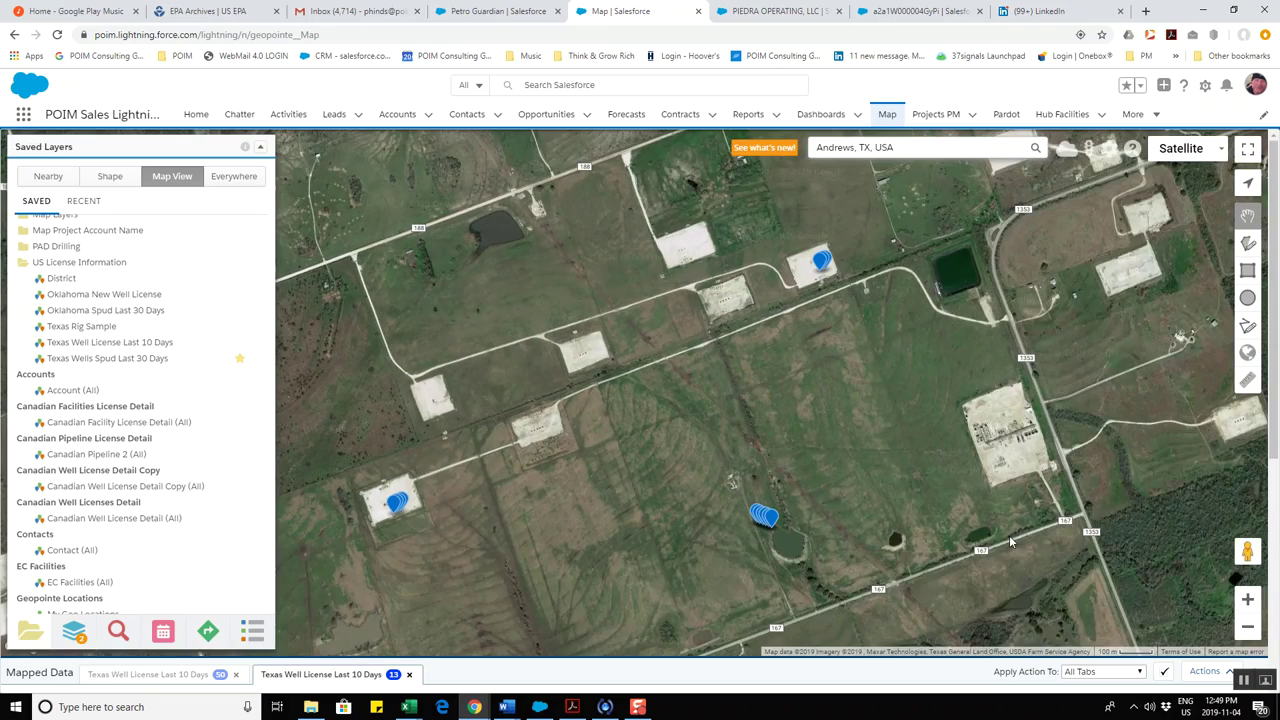
pyautogui.moveTo(1012, 545); pyautogui.dragTo(796, 575)
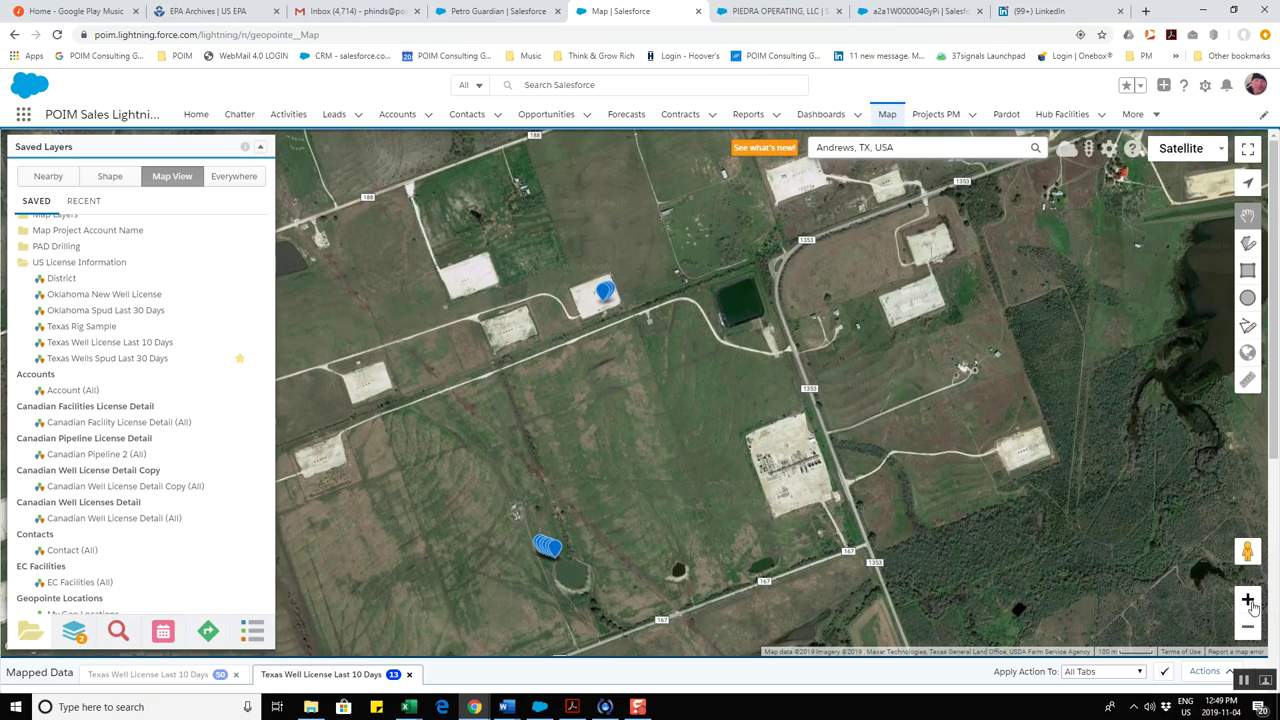
pyautogui.click(1248, 599)
pyautogui.moveTo(1084, 536); pyautogui.dragTo(812, 427)
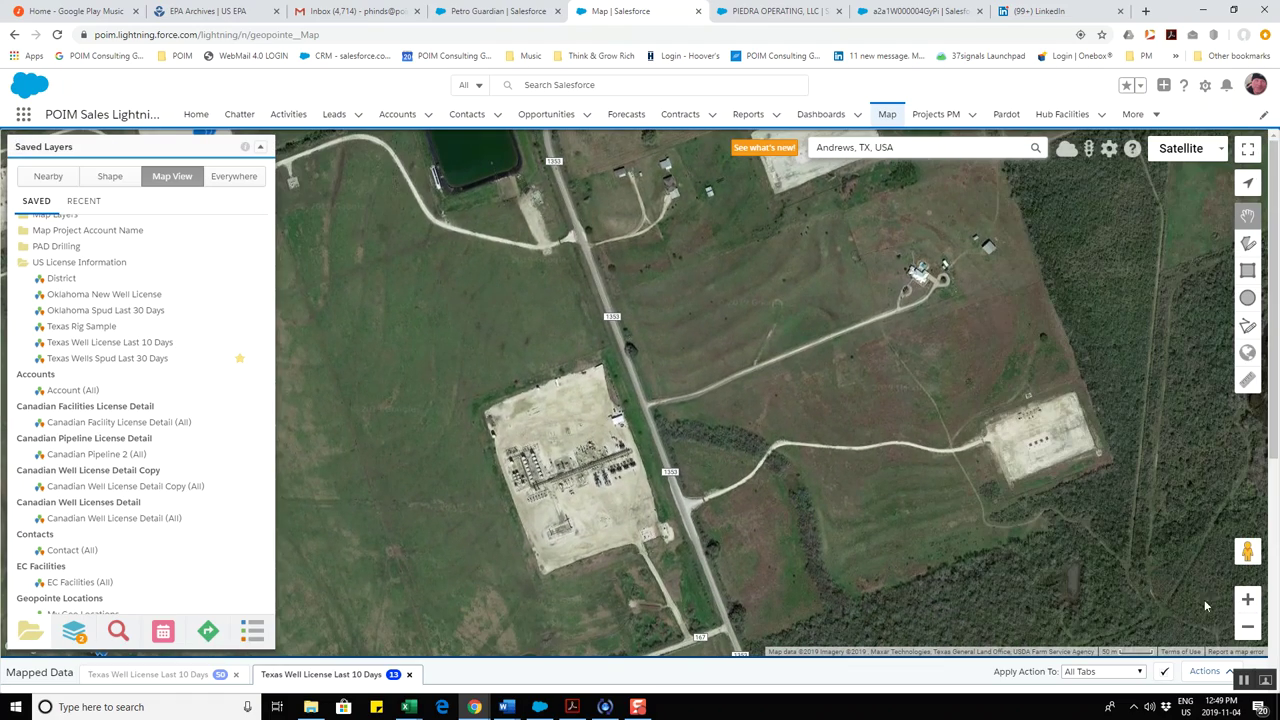
pyautogui.click(1248, 599)
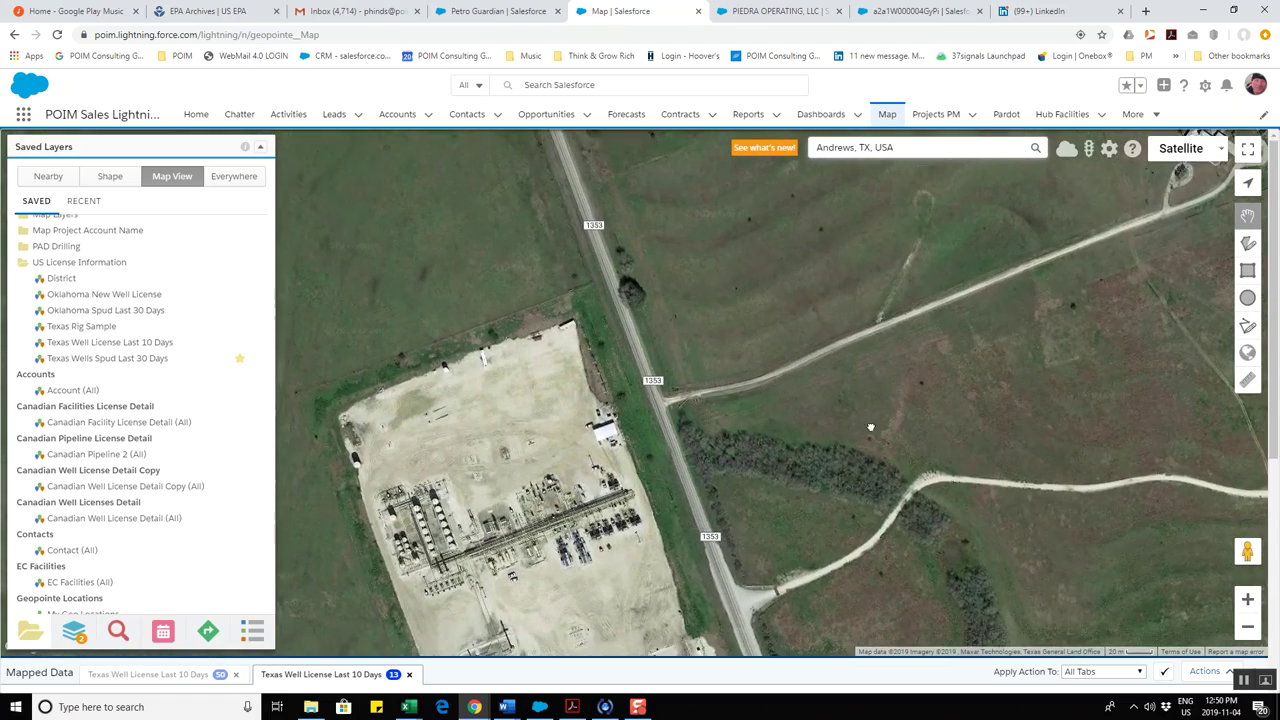
pyautogui.moveTo(818, 580); pyautogui.dragTo(863, 404)
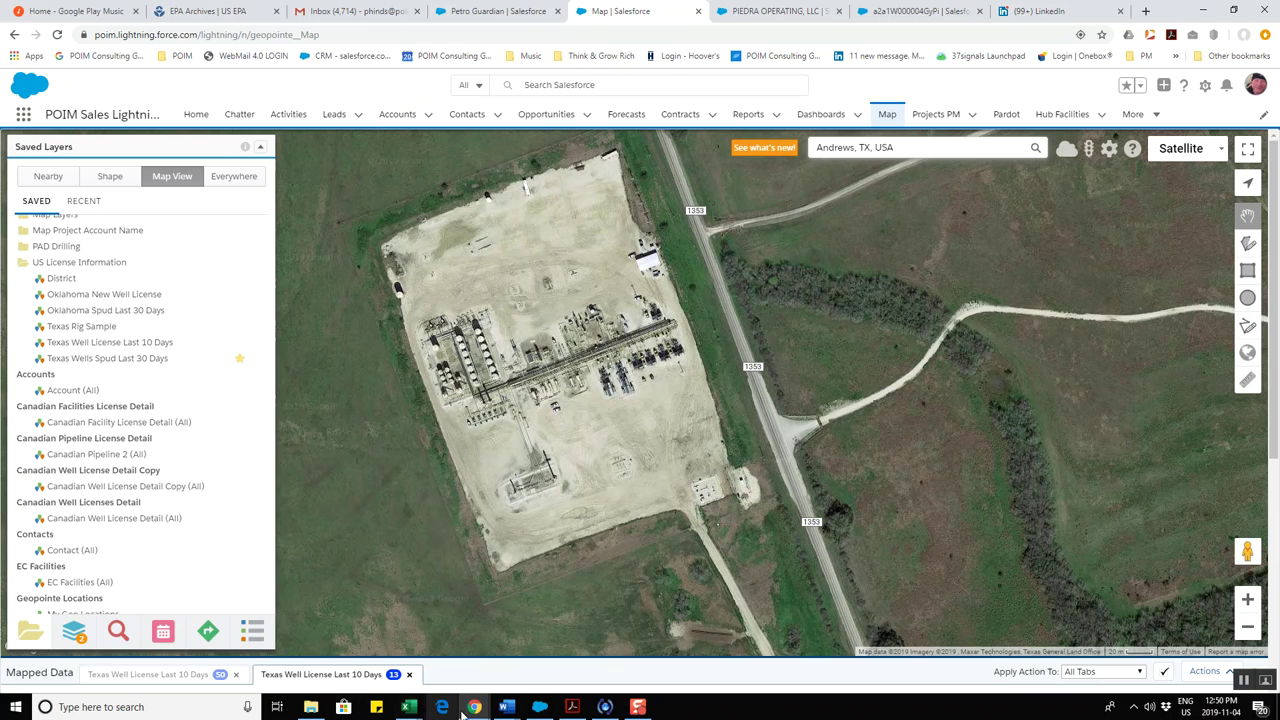
# - Return to the PetroGuardian window with the Marathon Oil account and check the Karnes record count in the pipeline permits chart
pyautogui.moveTo(474, 705)
pyautogui.click(525, 655)
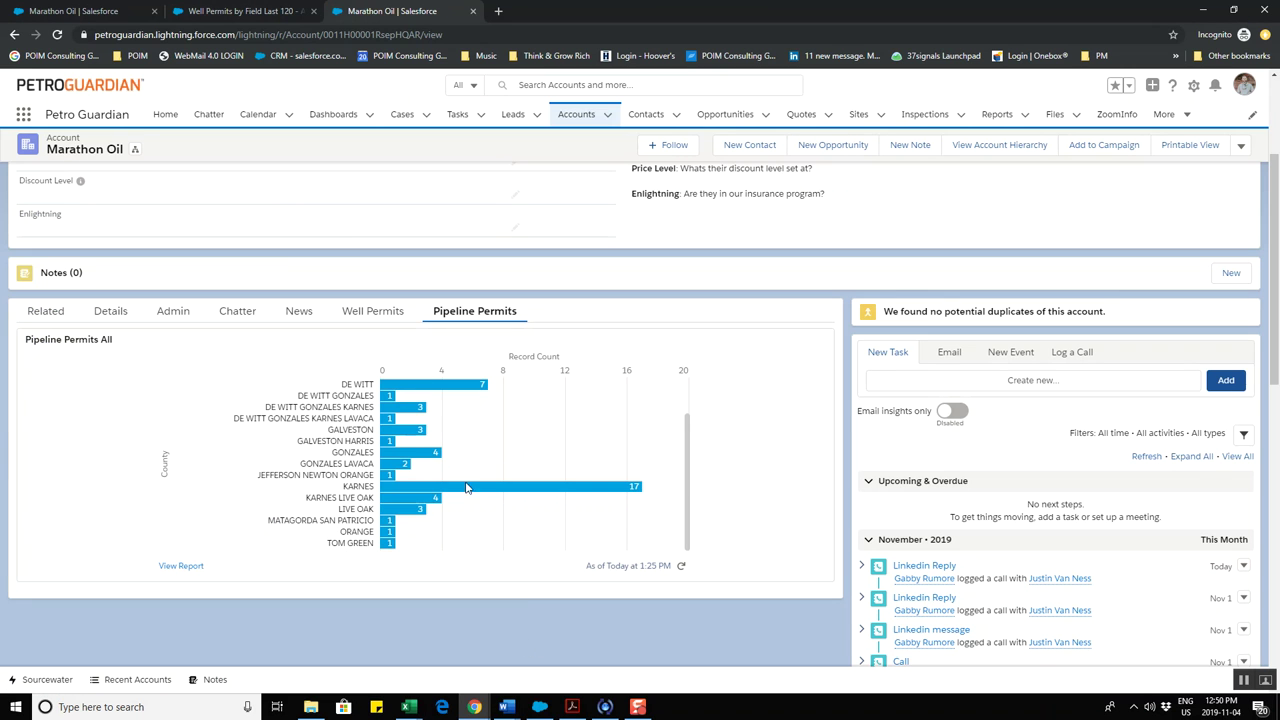
pyautogui.moveTo(470, 489)
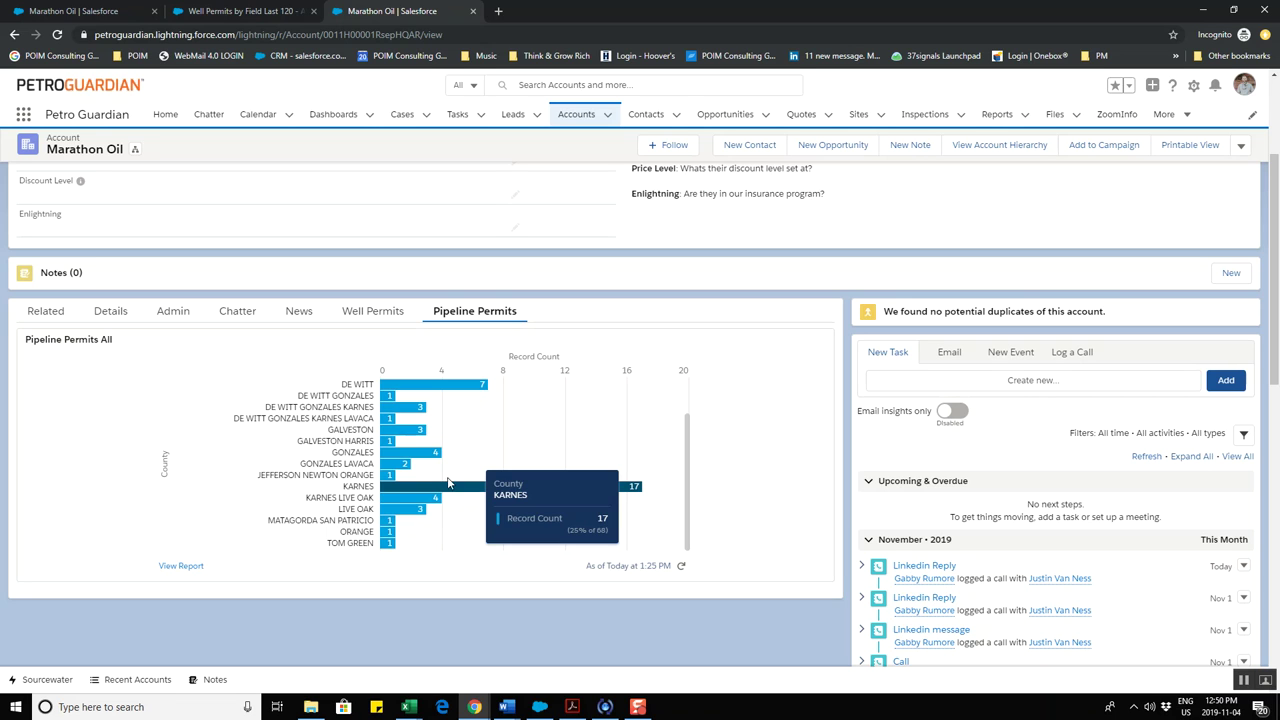
# - Go back to Marathon Oil's Well Permits by Field Last 120 report and review its permit rows by field, city and lease
pyautogui.click(249, 10)
pyautogui.scroll(1, 168, 435)
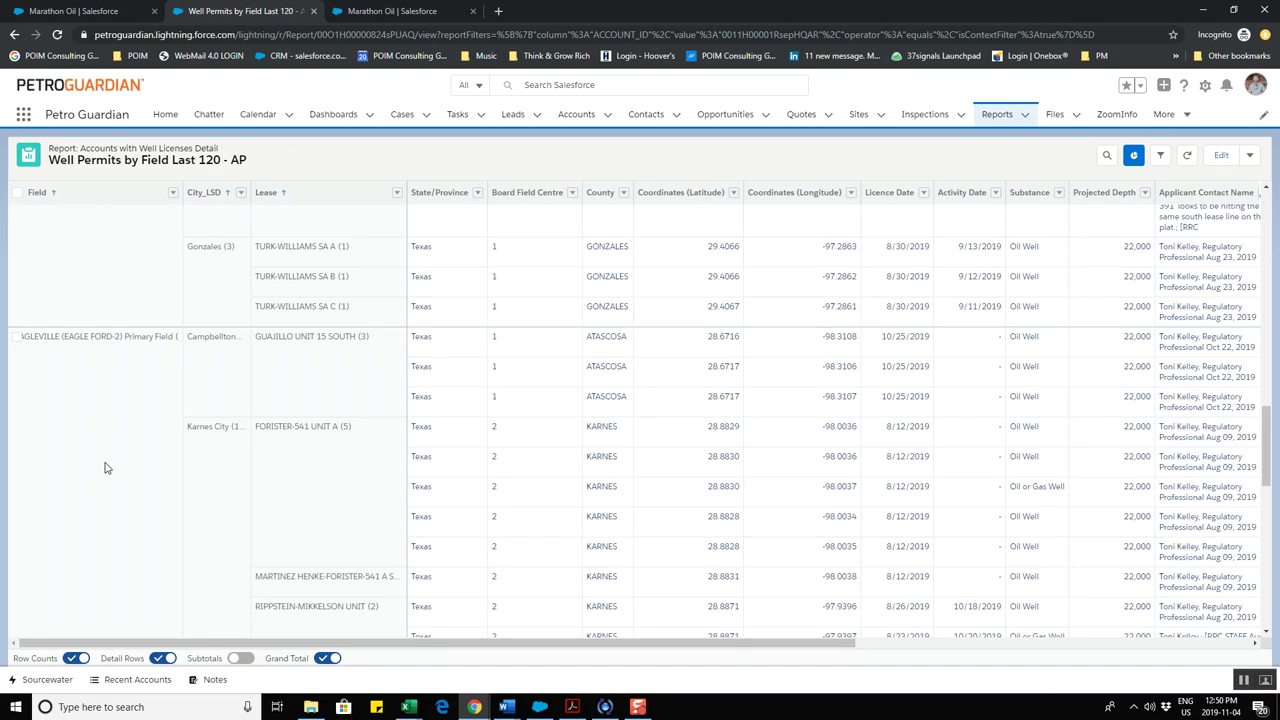
pyautogui.scroll(2, 107, 467)
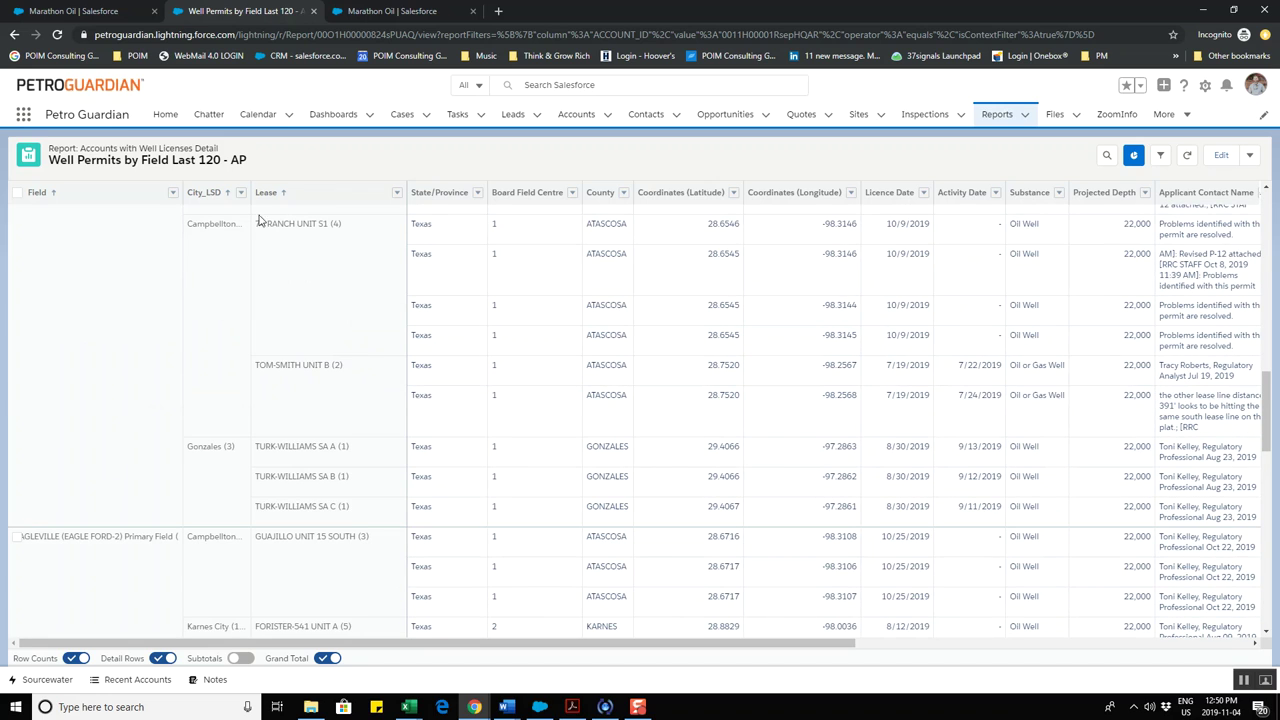
# - Open the PIEDRA OPERATING LLC account from the recently viewed accounts and show its well permits
pyautogui.click(606, 121)
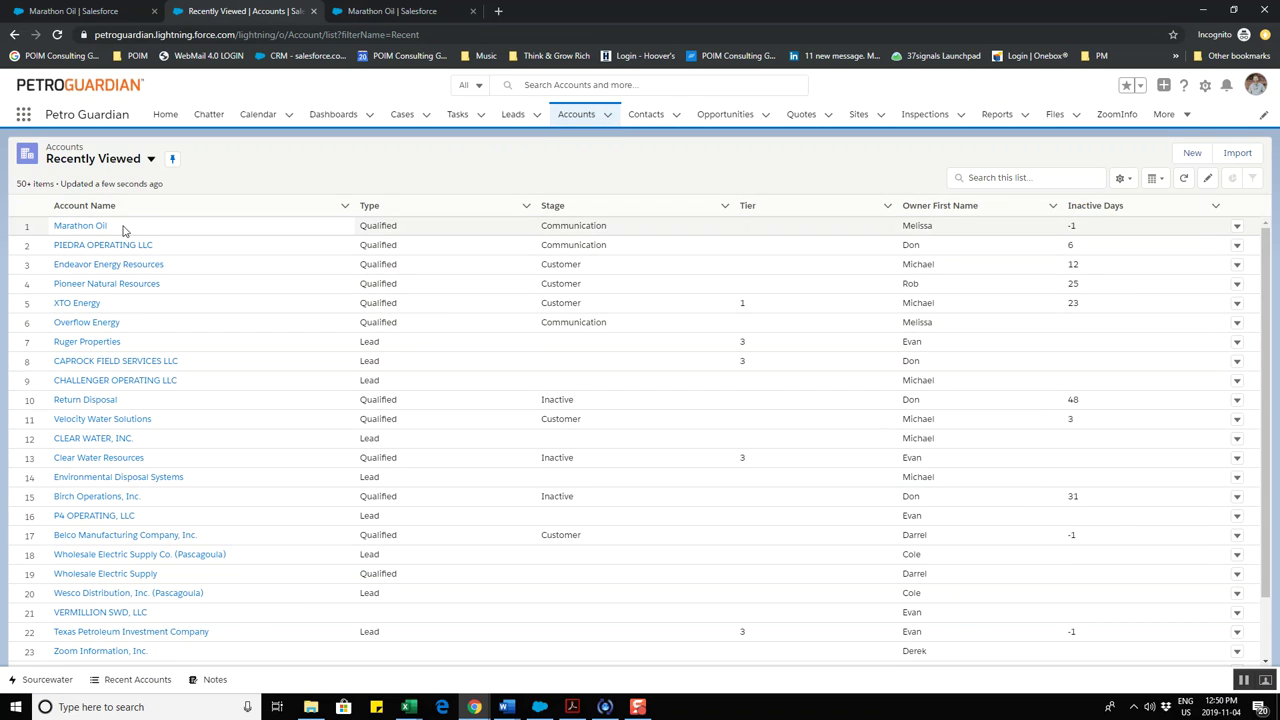
pyautogui.click(95, 250)
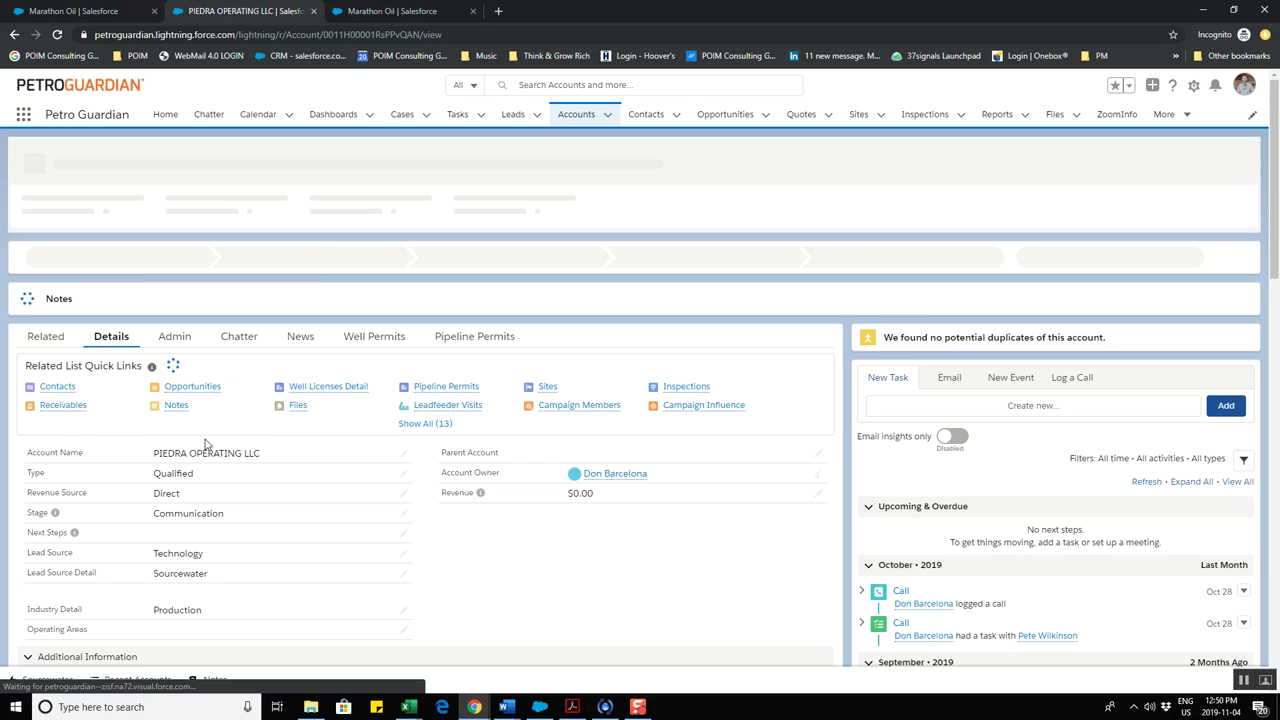
pyautogui.scroll(-2, 374, 526)
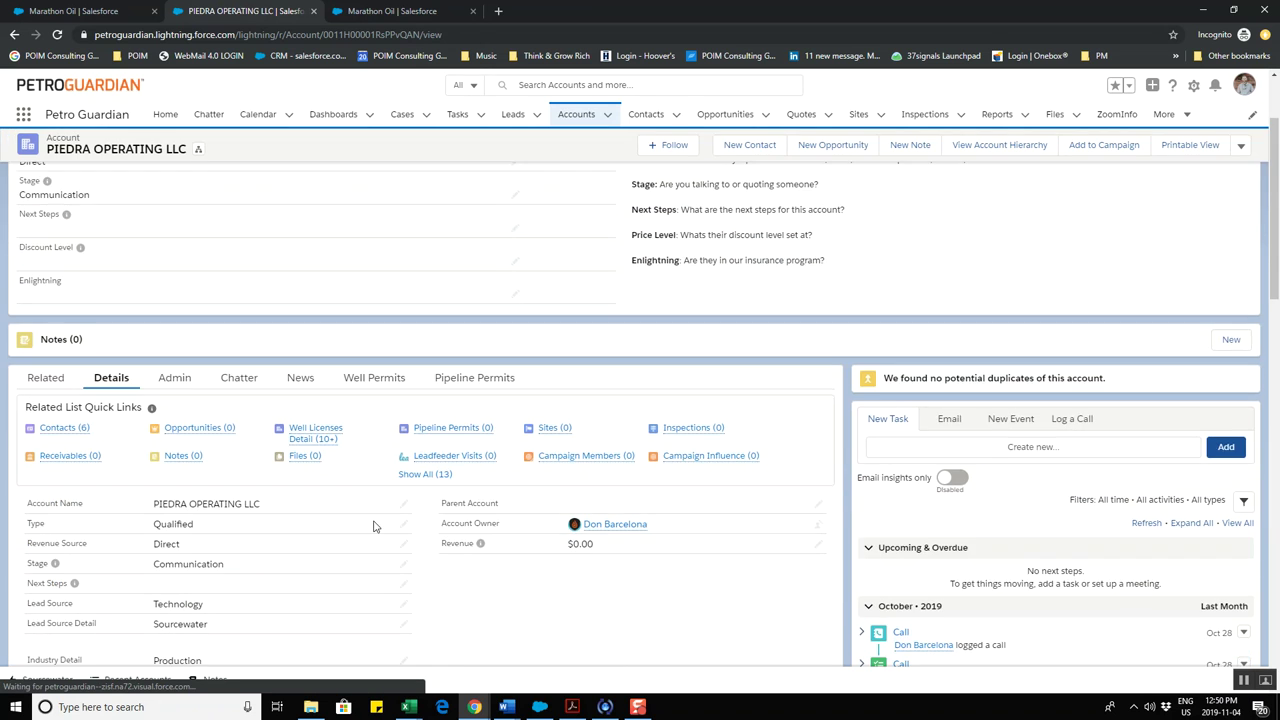
pyautogui.click(374, 378)
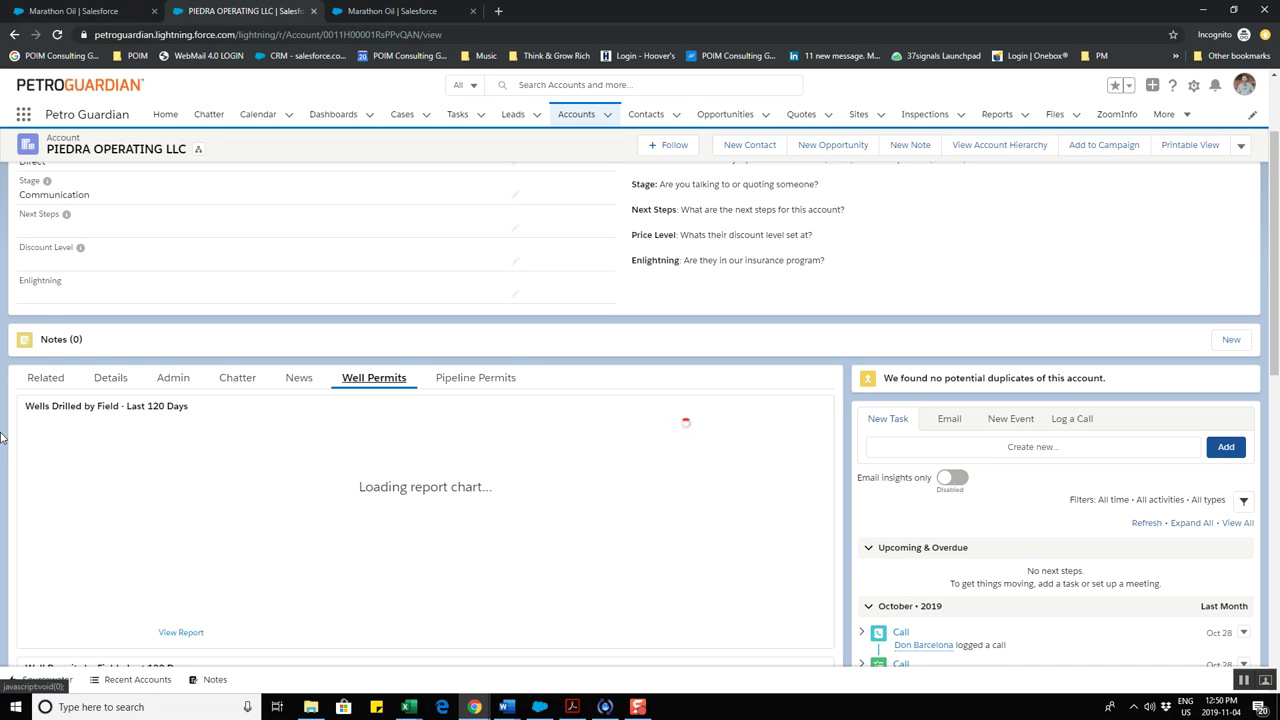
# - Compare the account's last-120-day charts of drilled wells and well permits by field, and open the full Well Permits by Field report
pyautogui.scroll(-3, 8, 430)
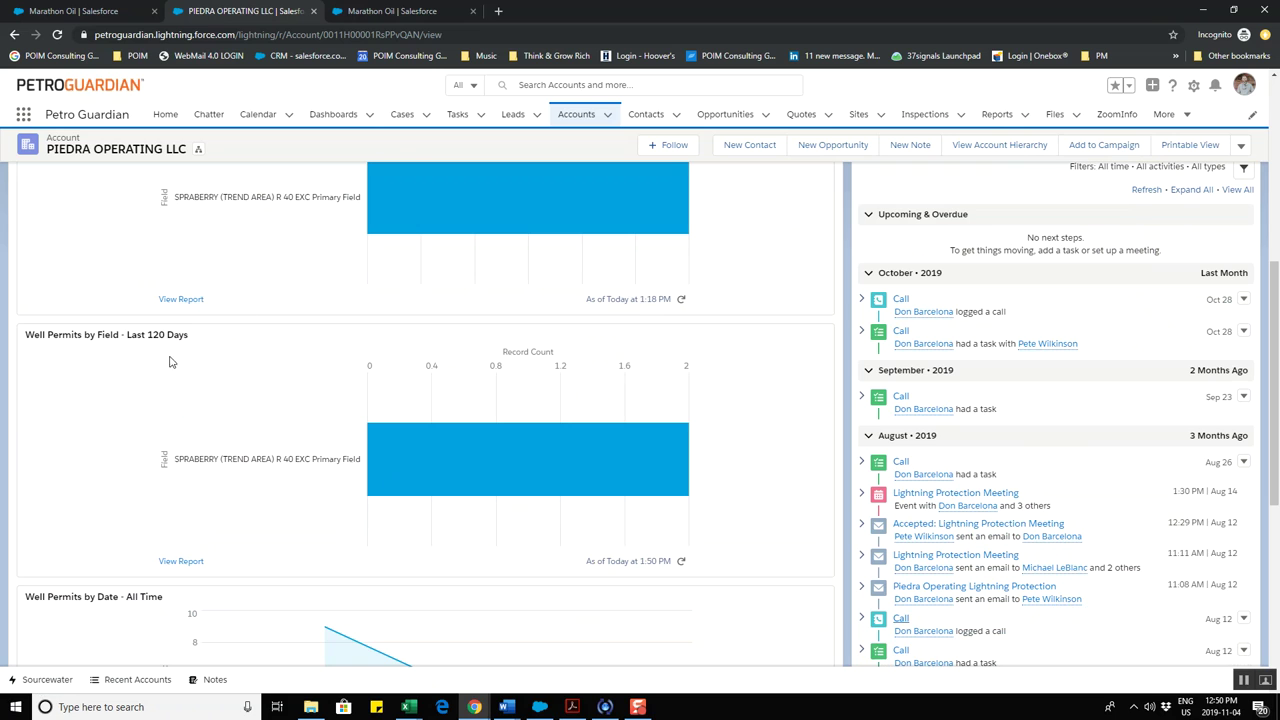
pyautogui.scroll(1, 725, 304)
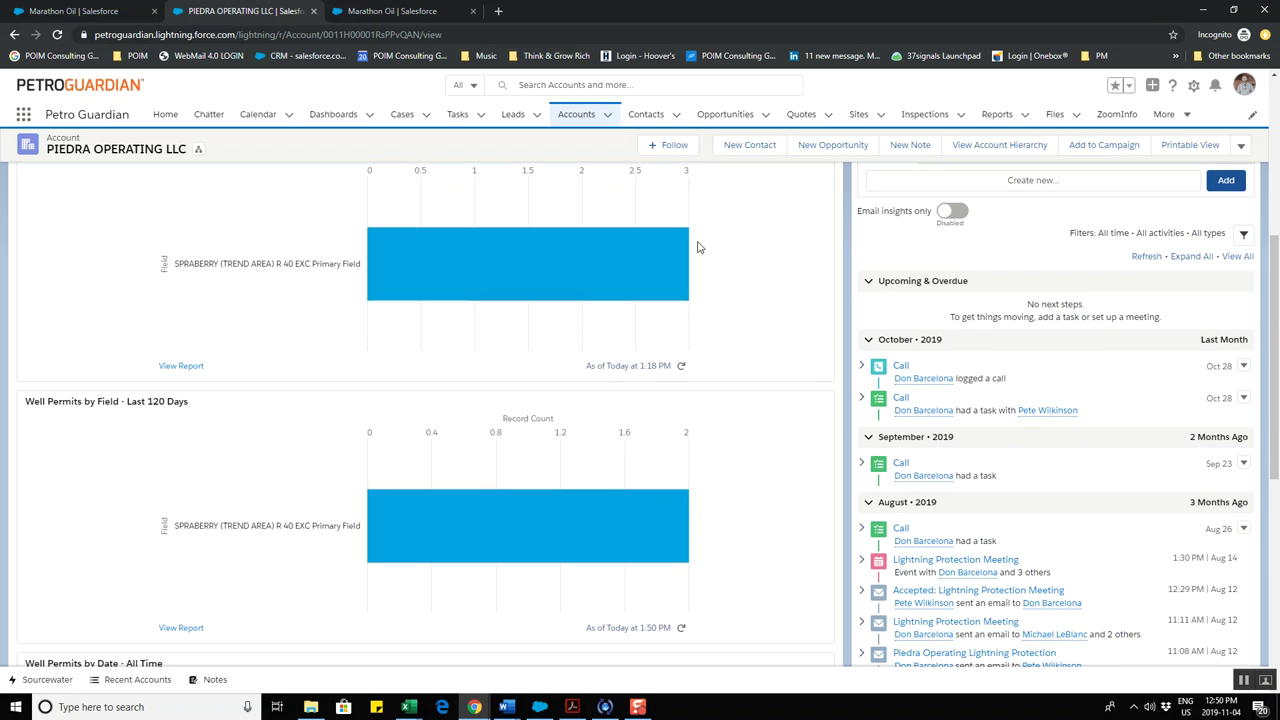
pyautogui.scroll(1, 725, 285)
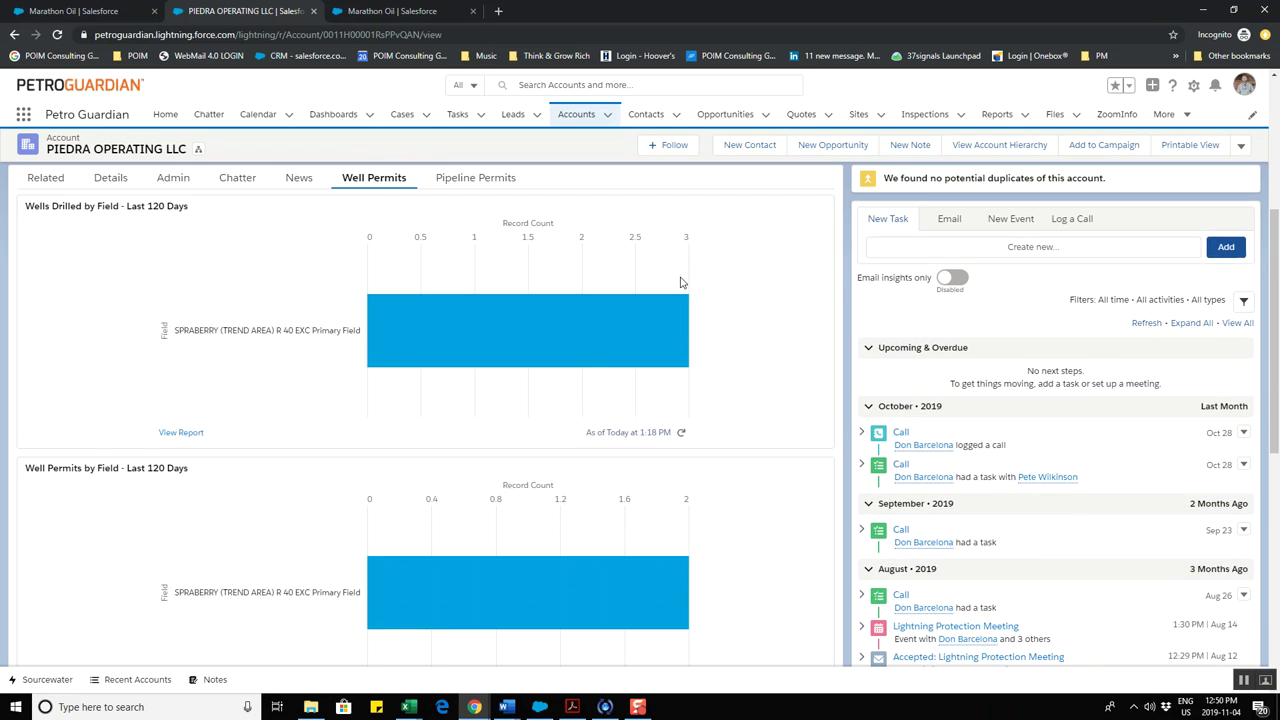
pyautogui.scroll(-1, 771, 329)
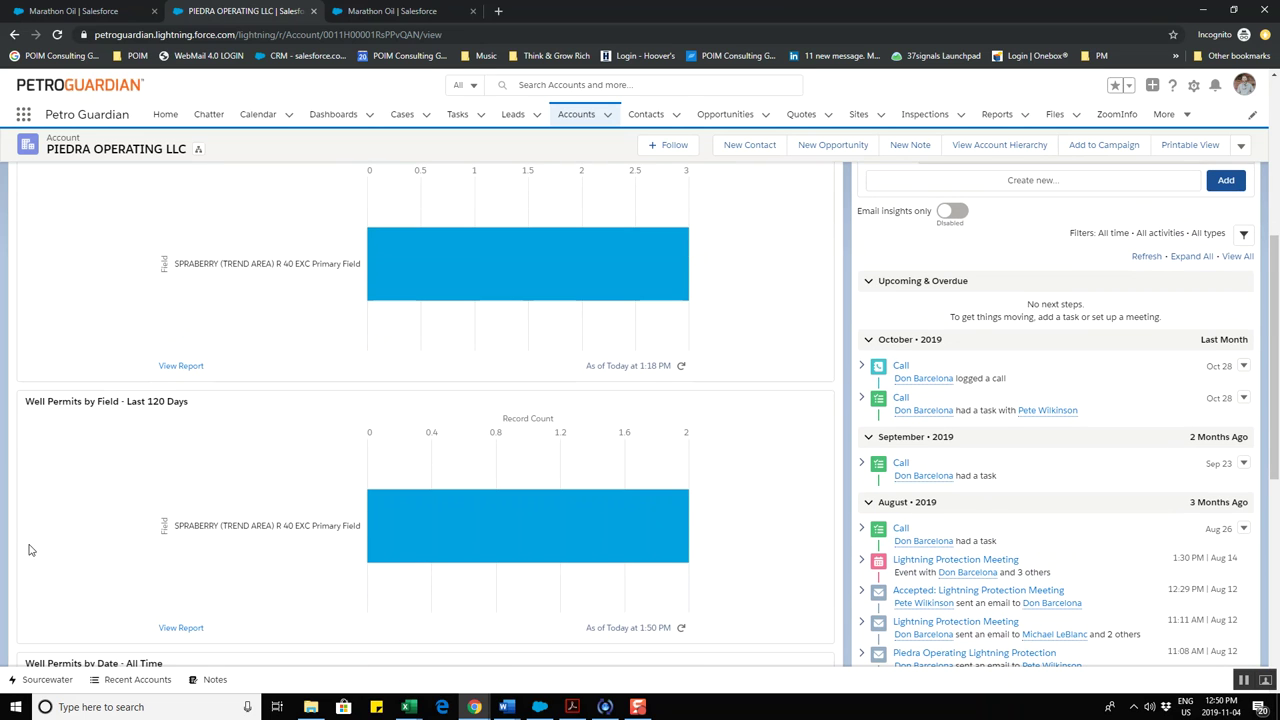
pyautogui.scroll(-2, 102, 520)
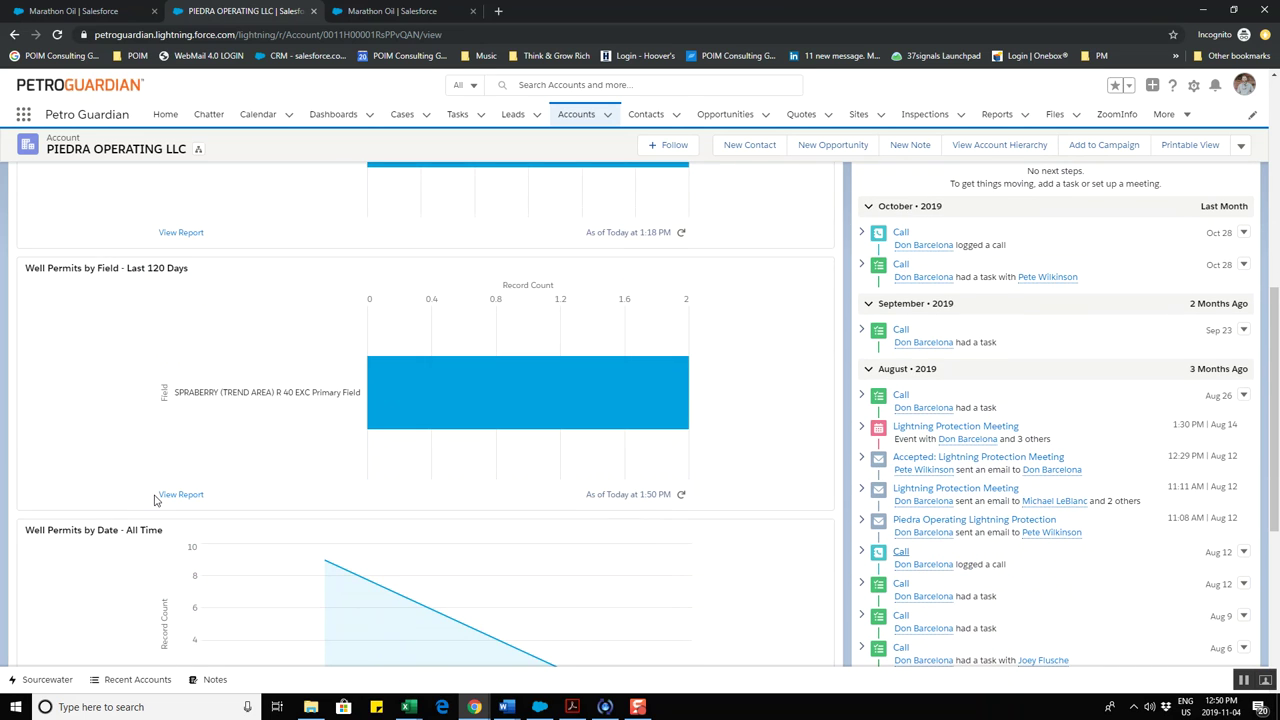
pyautogui.click(166, 495)
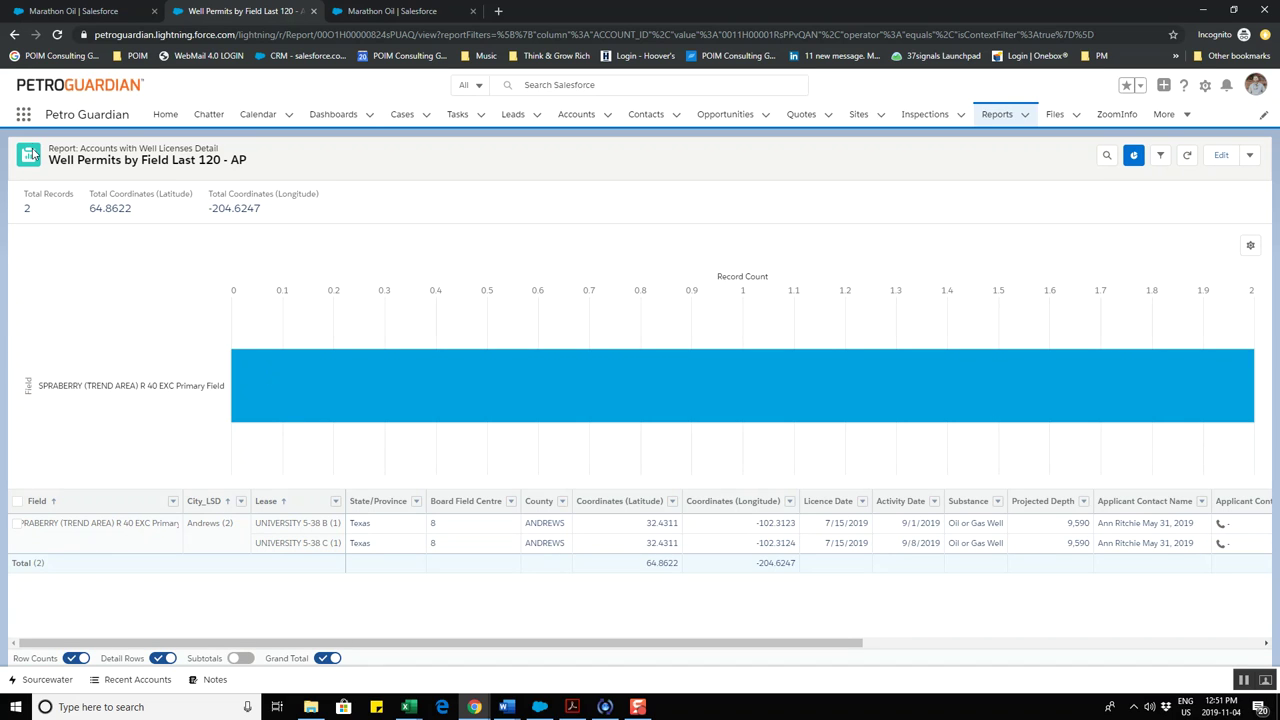
# - Return to the PIEDRA OPERATING LLC account and check its pipeline permits chart
pyautogui.click(14, 35)
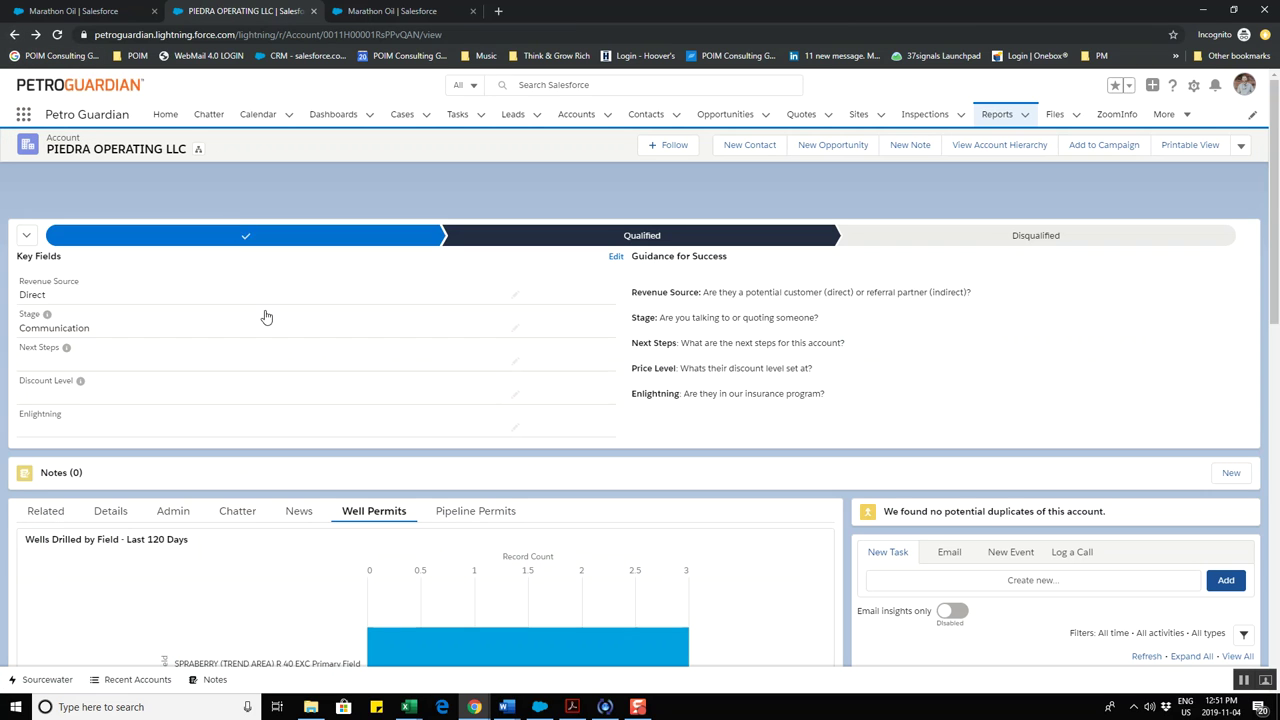
pyautogui.click(465, 512)
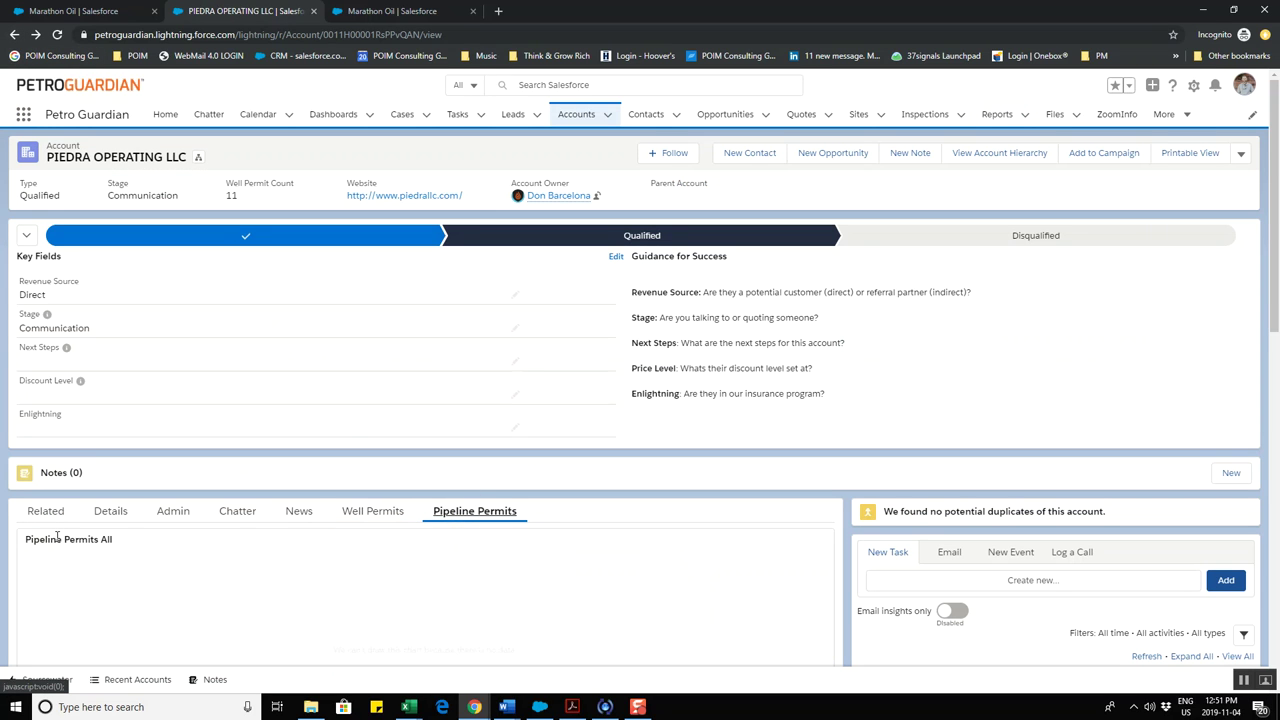
pyautogui.scroll(-2, 350, 509)
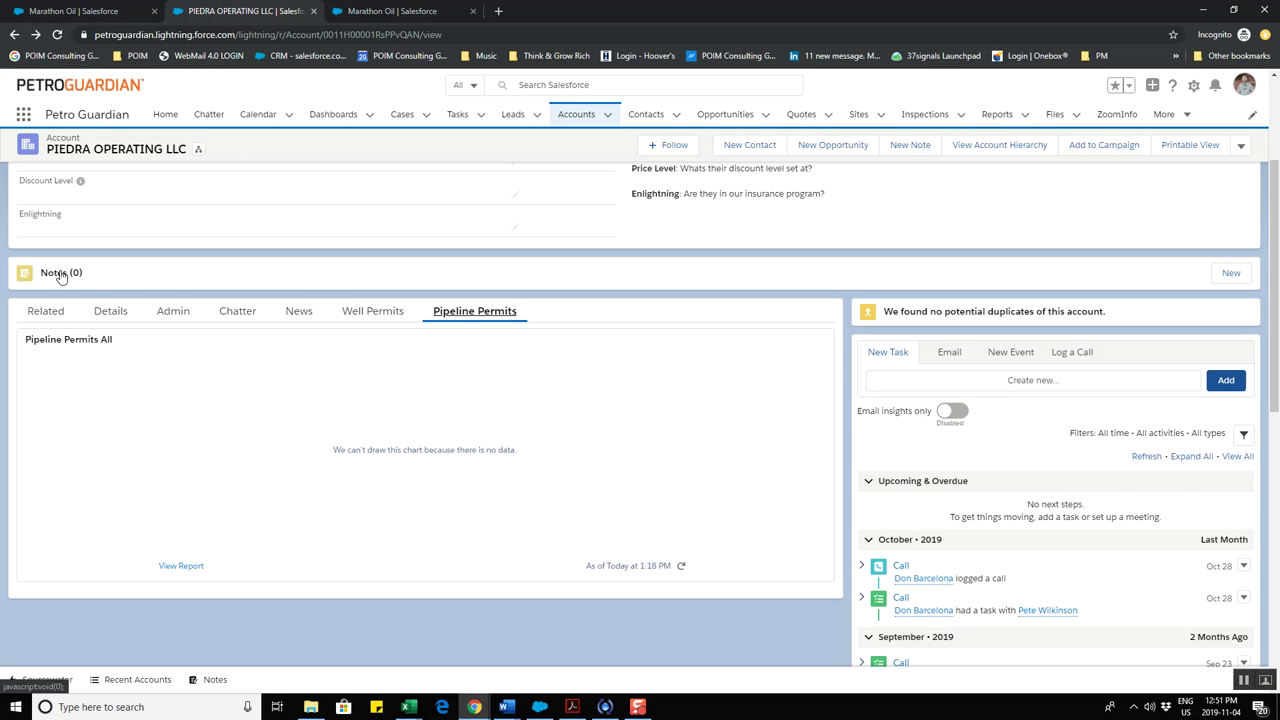
# - Copy the word PIEDRA from the account name
pyautogui.moveTo(91, 149); pyautogui.dragTo(48, 149)
pyautogui.rightClick(50, 151)
pyautogui.click(70, 163)
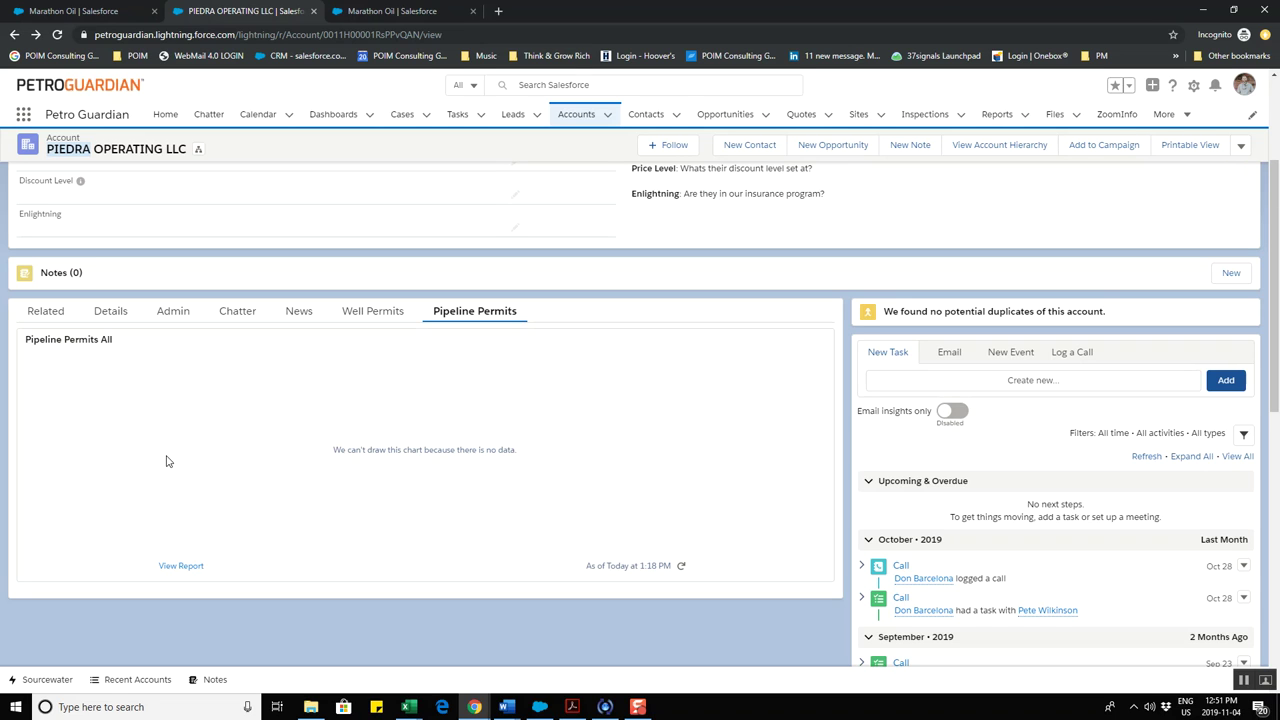
pyautogui.scroll(2, 195, 486)
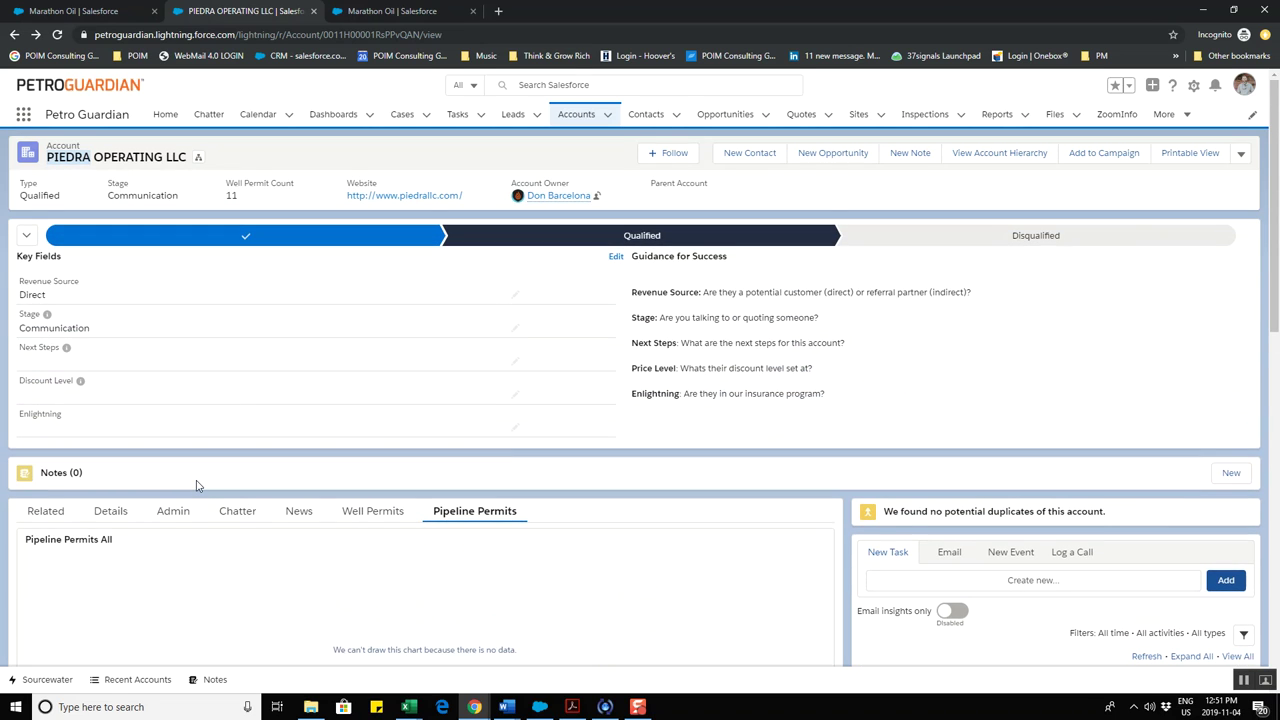